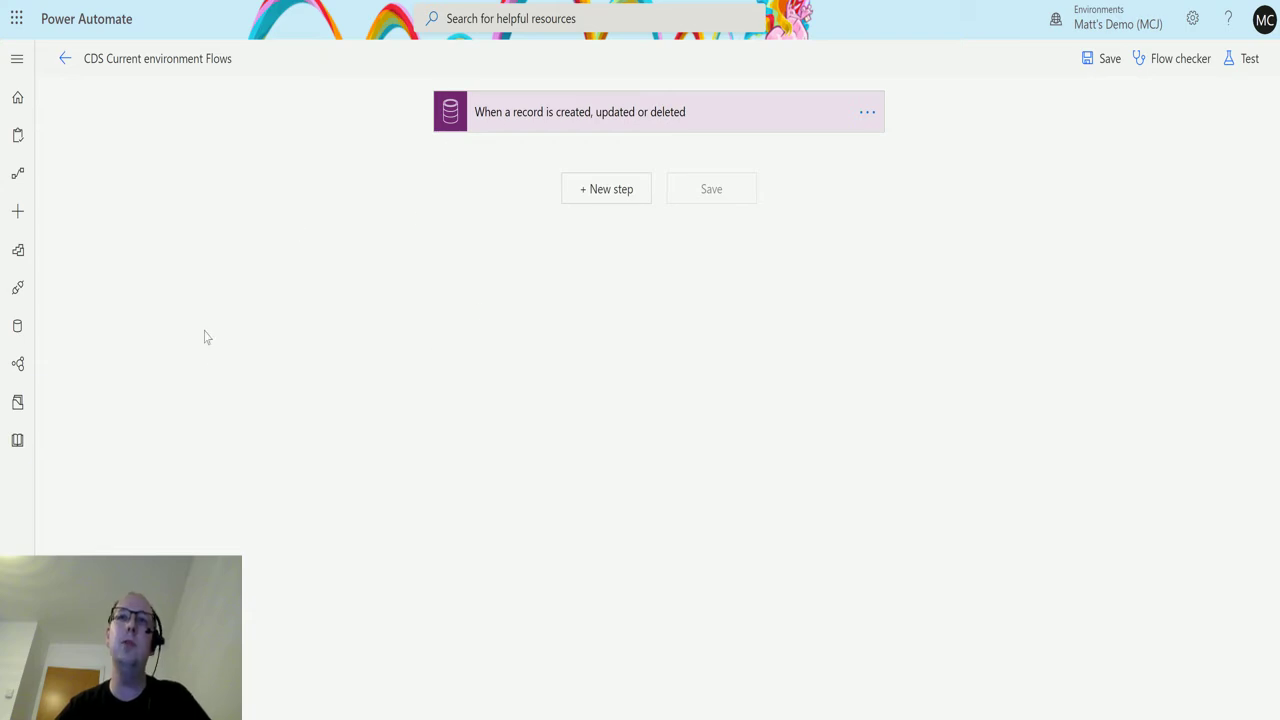
Review the settings of the record trigger, including its advanced options such as the filtering attributes.
click(709, 121)
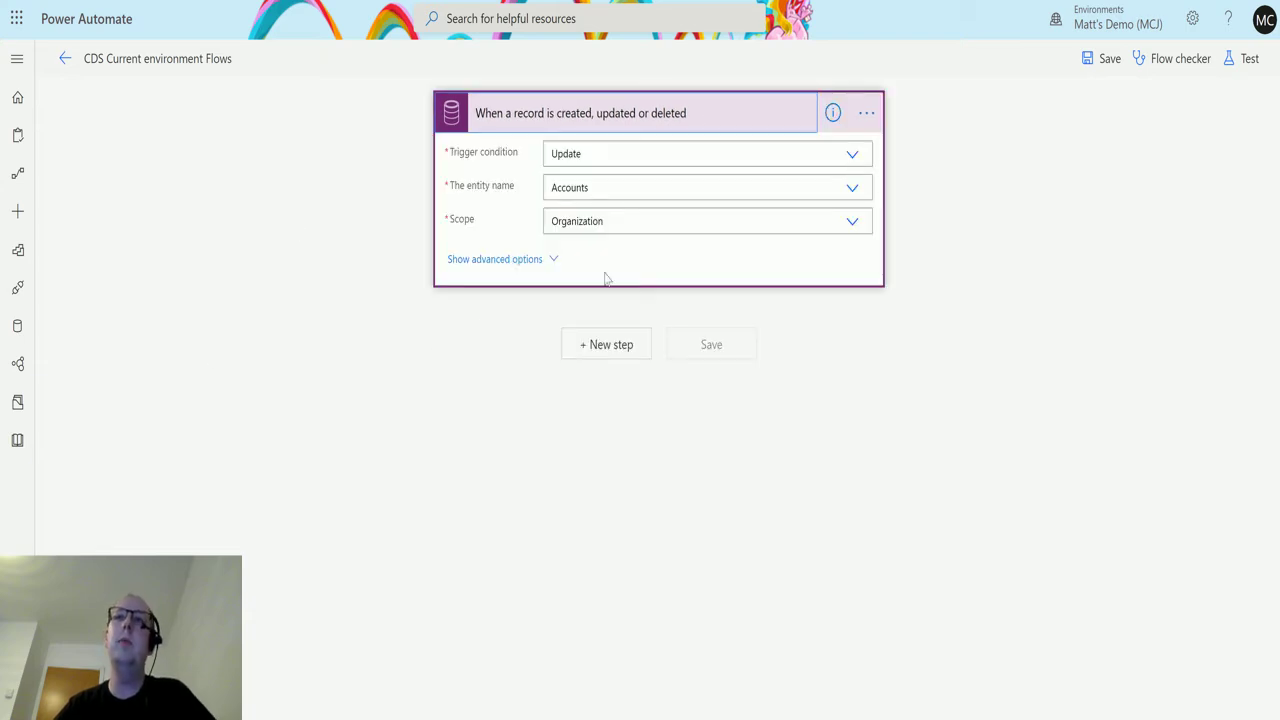
click(458, 260)
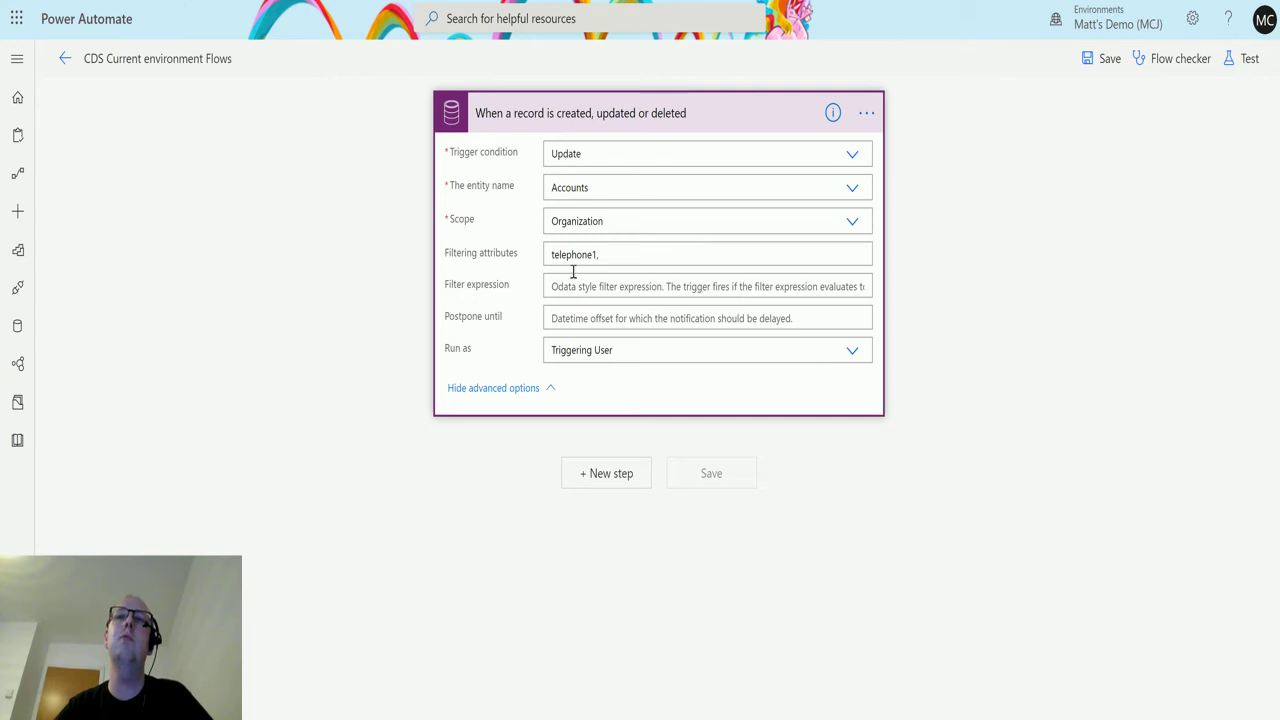
click(720, 122)
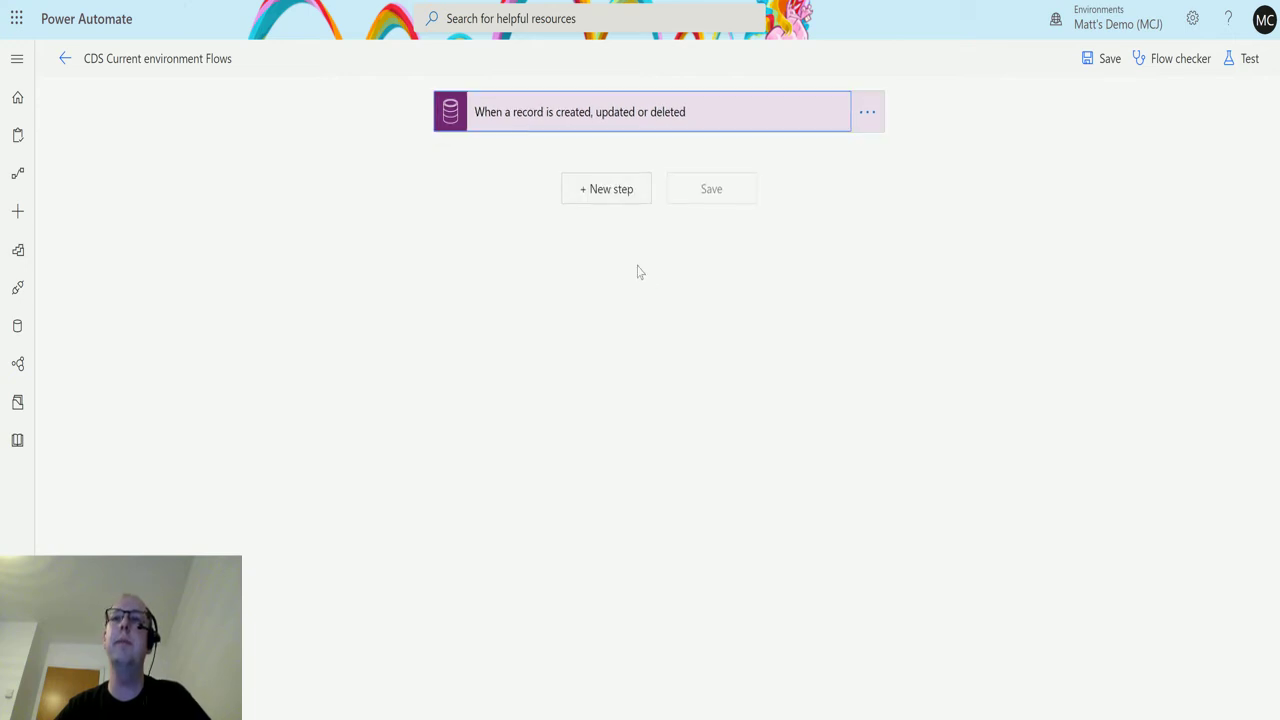
Add an "Update a record" action from the Common Data Service (current environment) connector after the trigger.
click(622, 192)
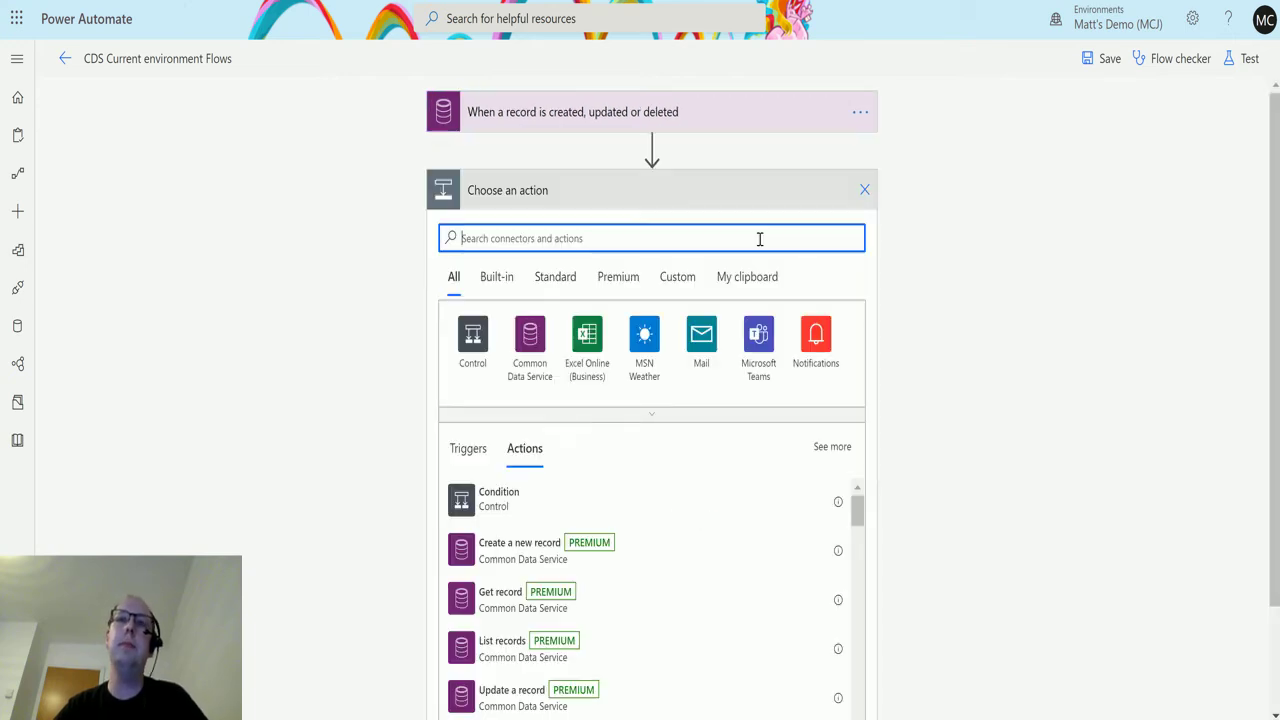
text(c)
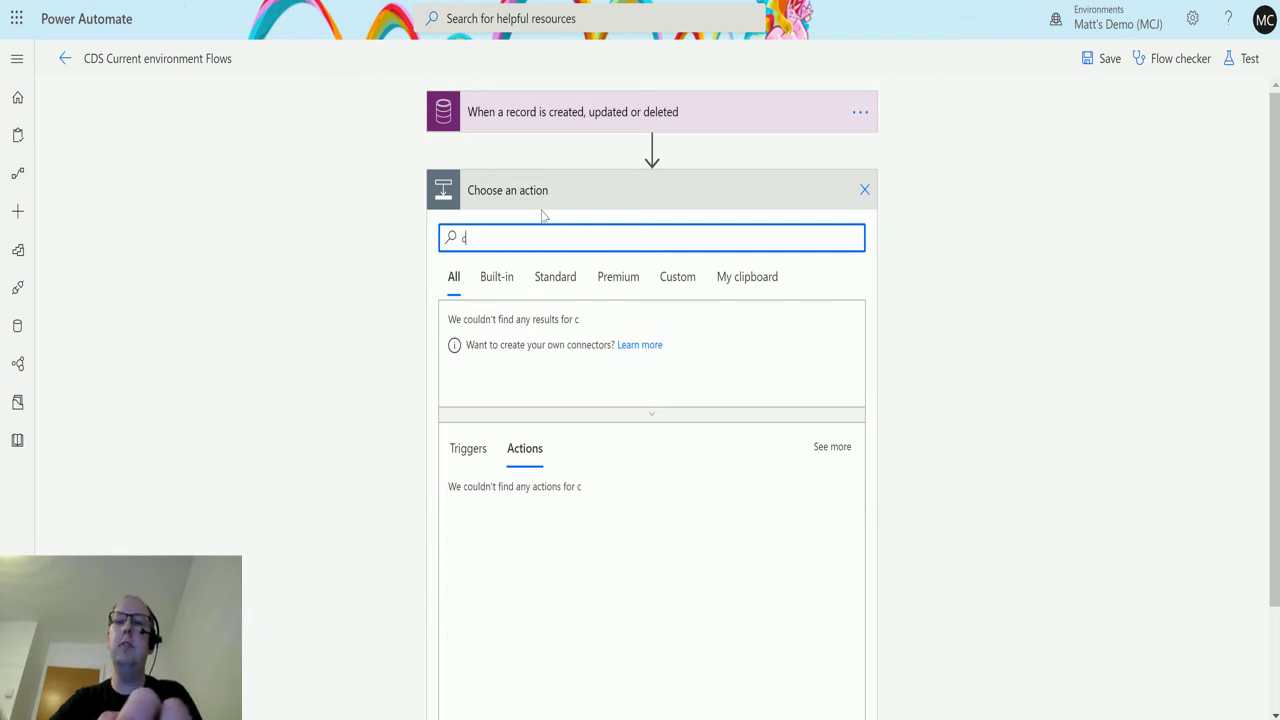
text(ommon data ser)
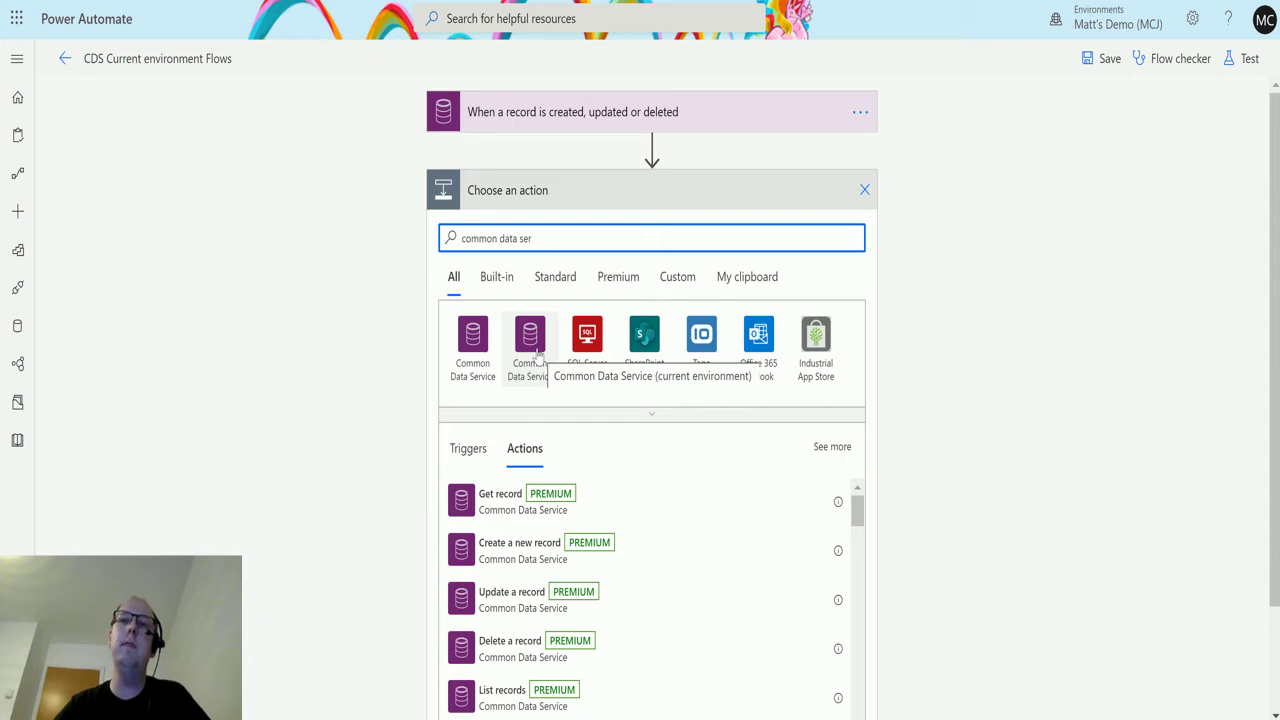
click(530, 340)
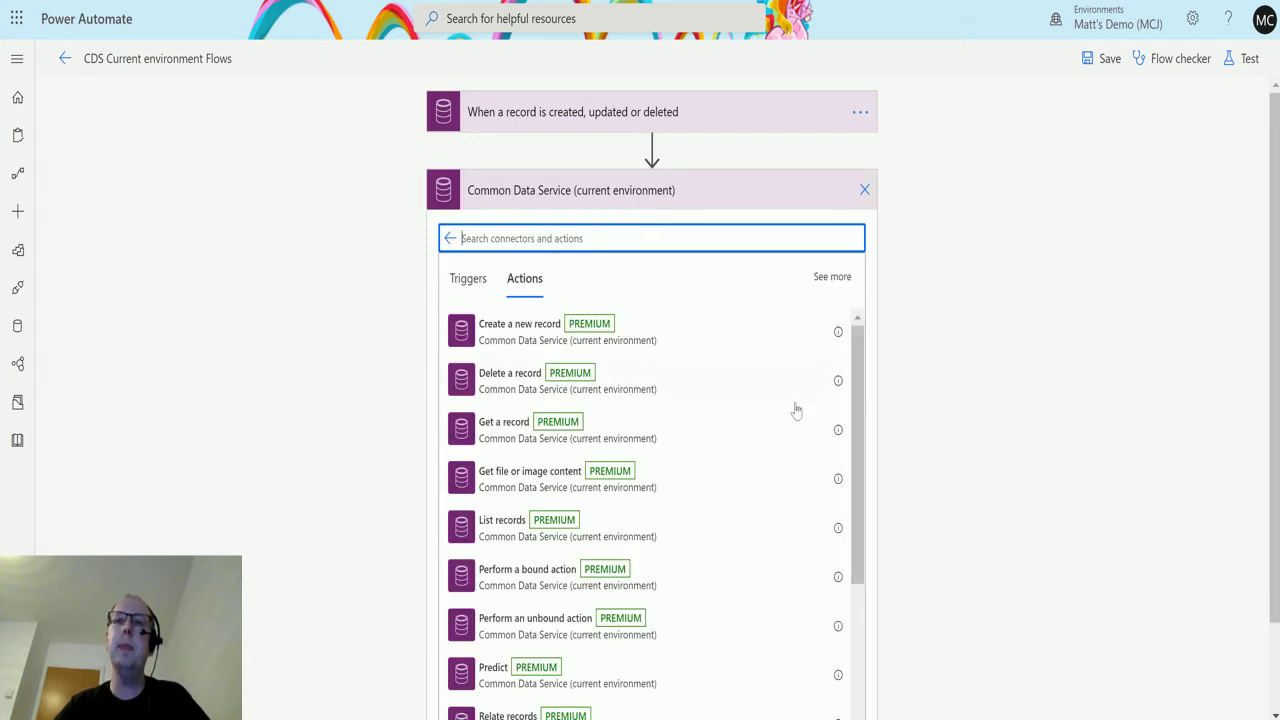
scroll(794, 409, down, 2)
scroll(1140, 305, down, 1)
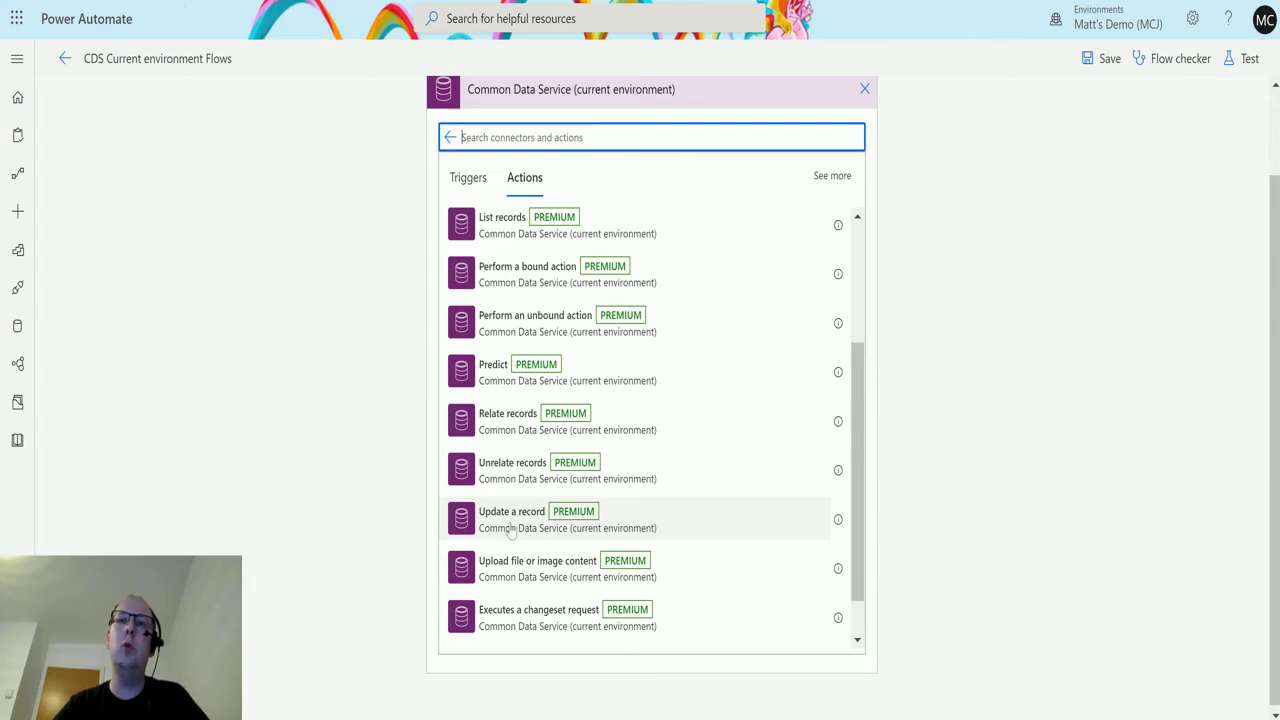
click(538, 519)
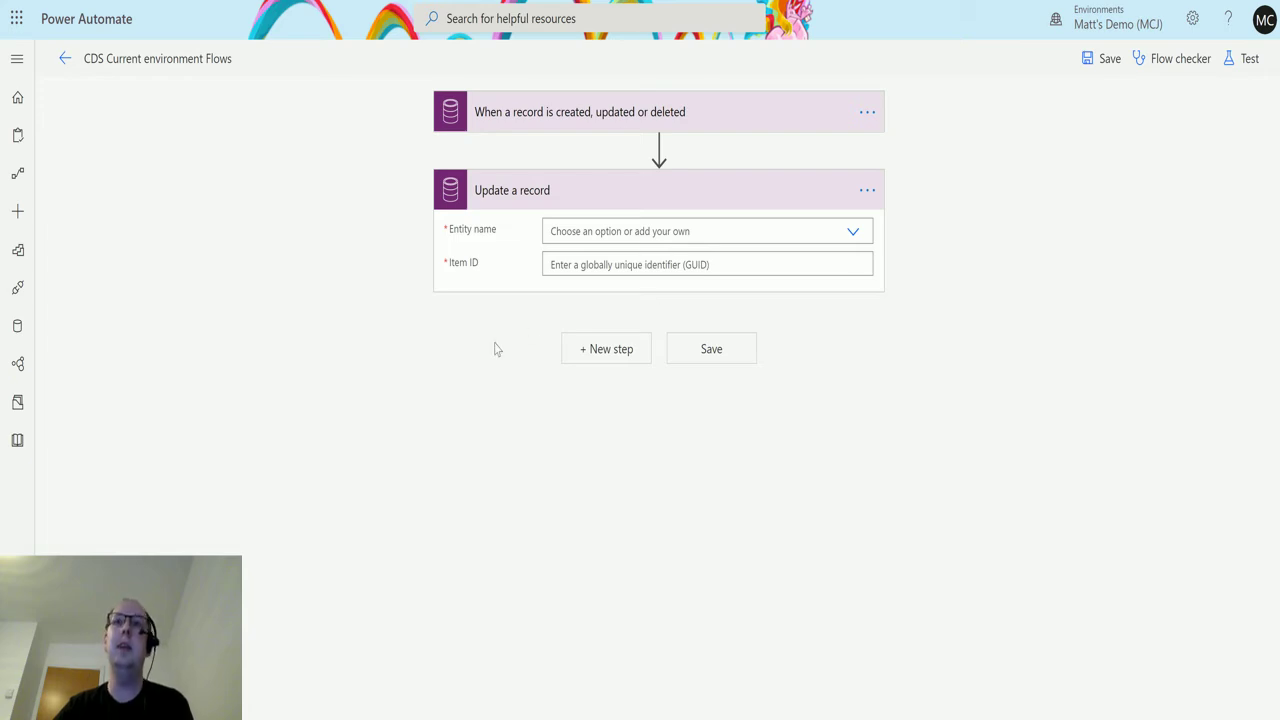
Set the update action's entity to Accounts and its Item ID to the Account unique identifier from the trigger.
click(852, 232)
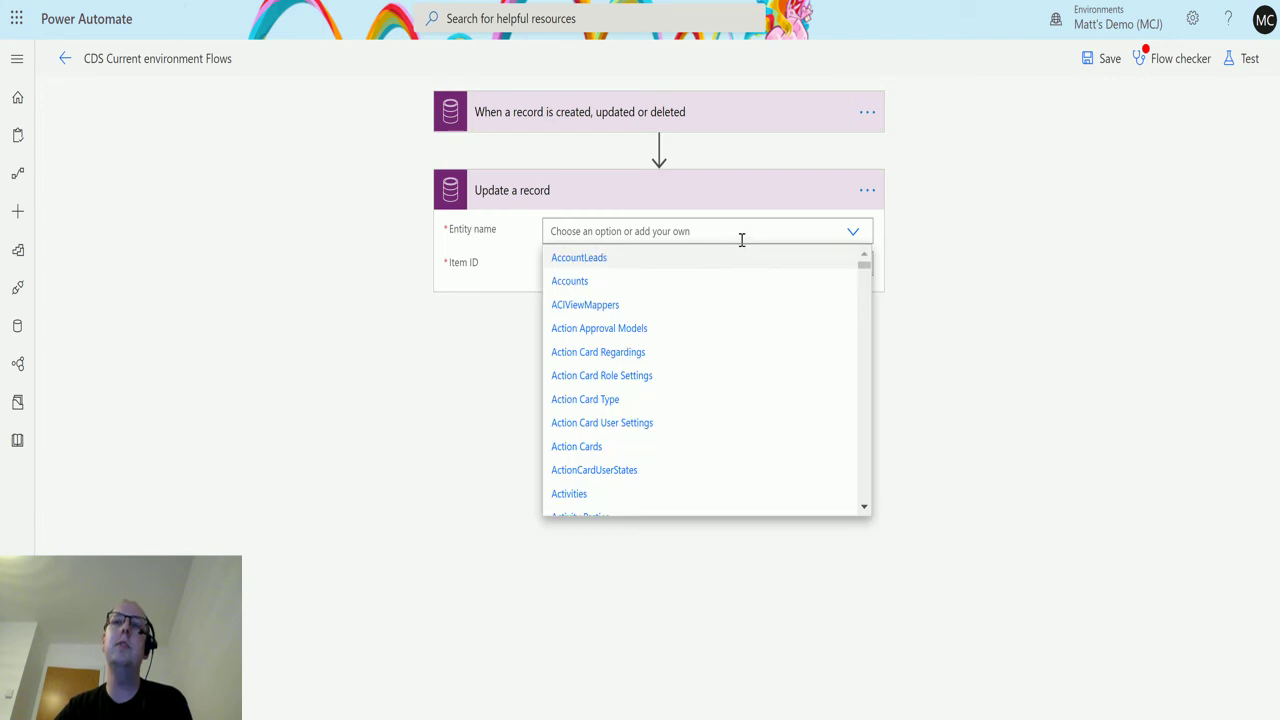
click(642, 285)
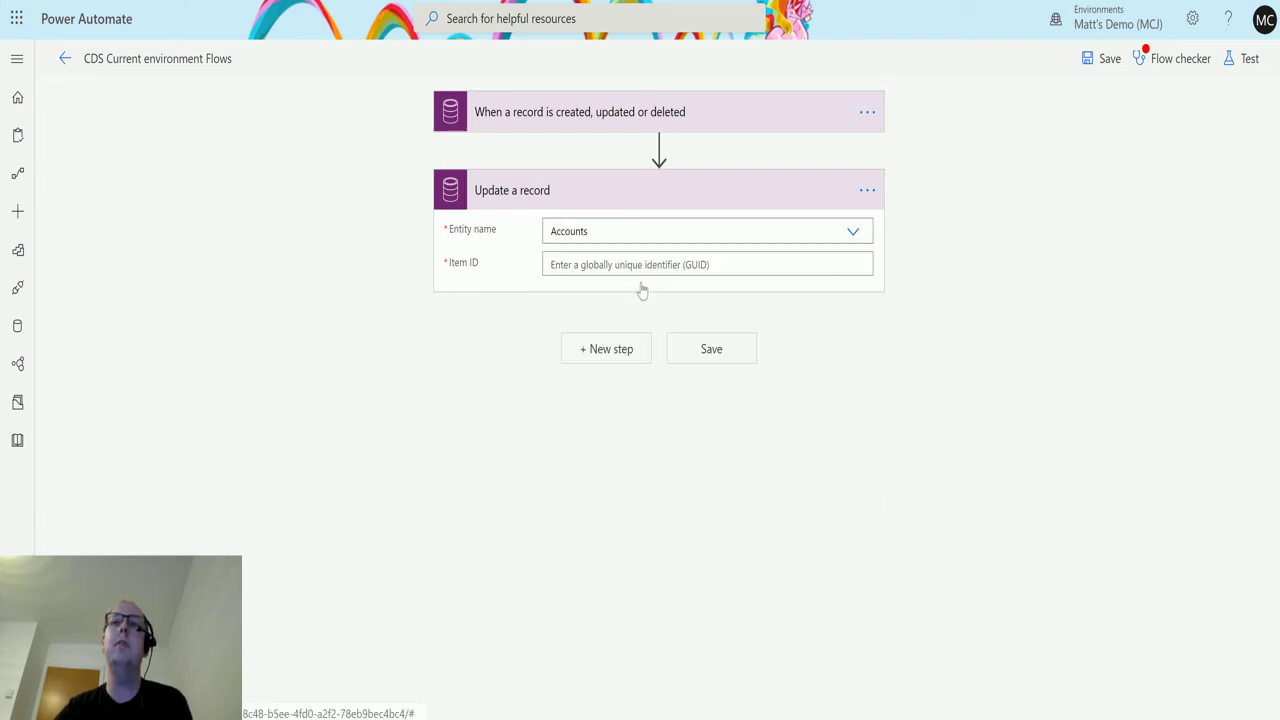
click(625, 264)
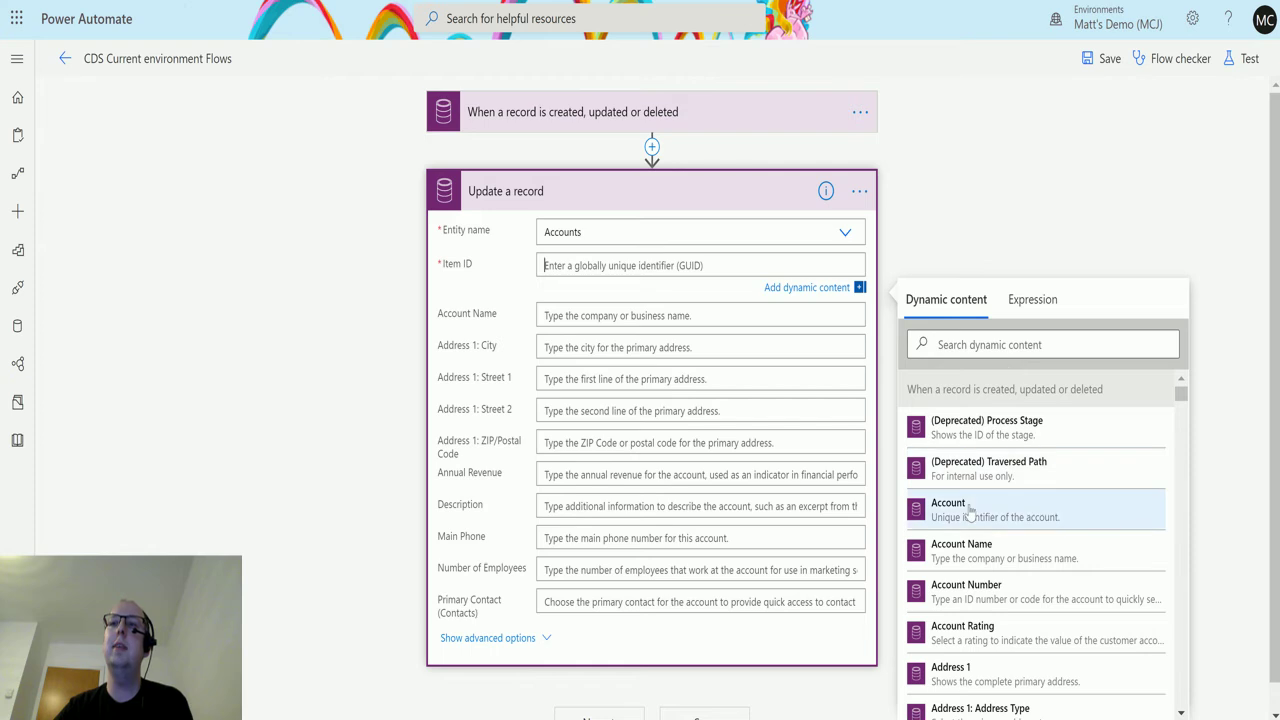
click(968, 510)
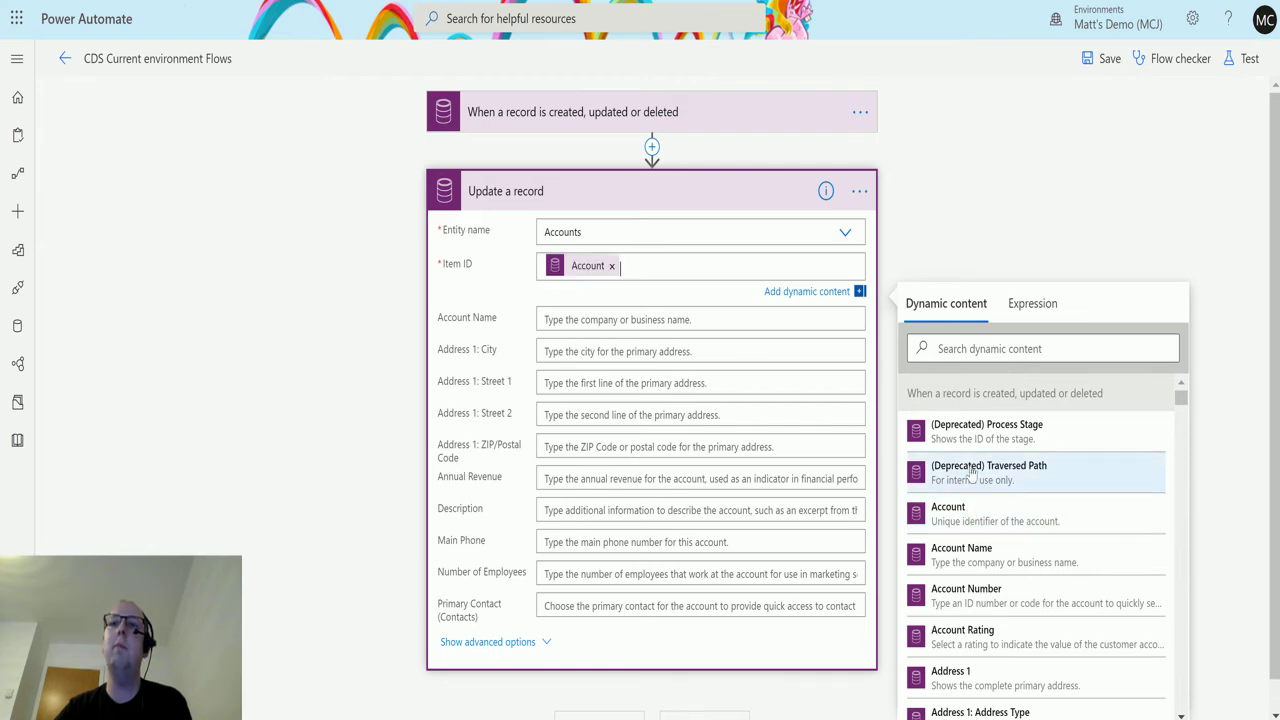
Show the advanced options of the update action and look through all available account fields.
click(498, 644)
scroll(535, 460, down, 1)
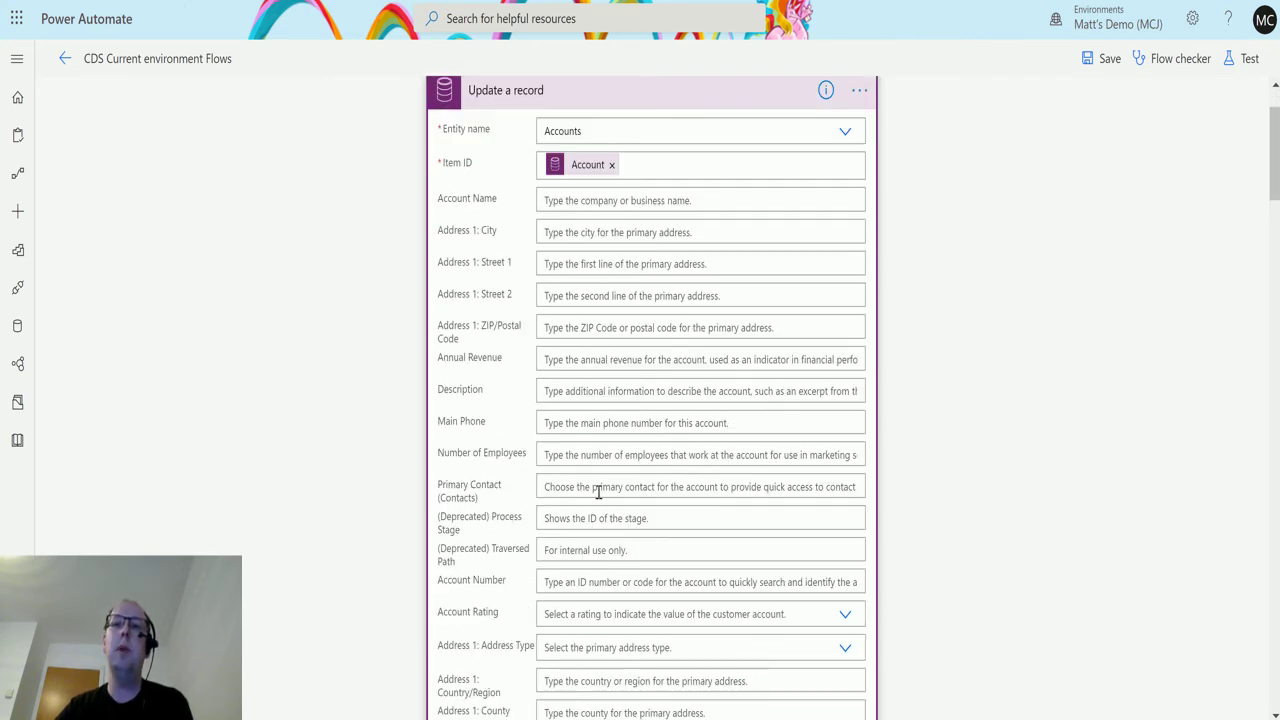
scroll(598, 492, down, 2)
scroll(602, 391, down, 10)
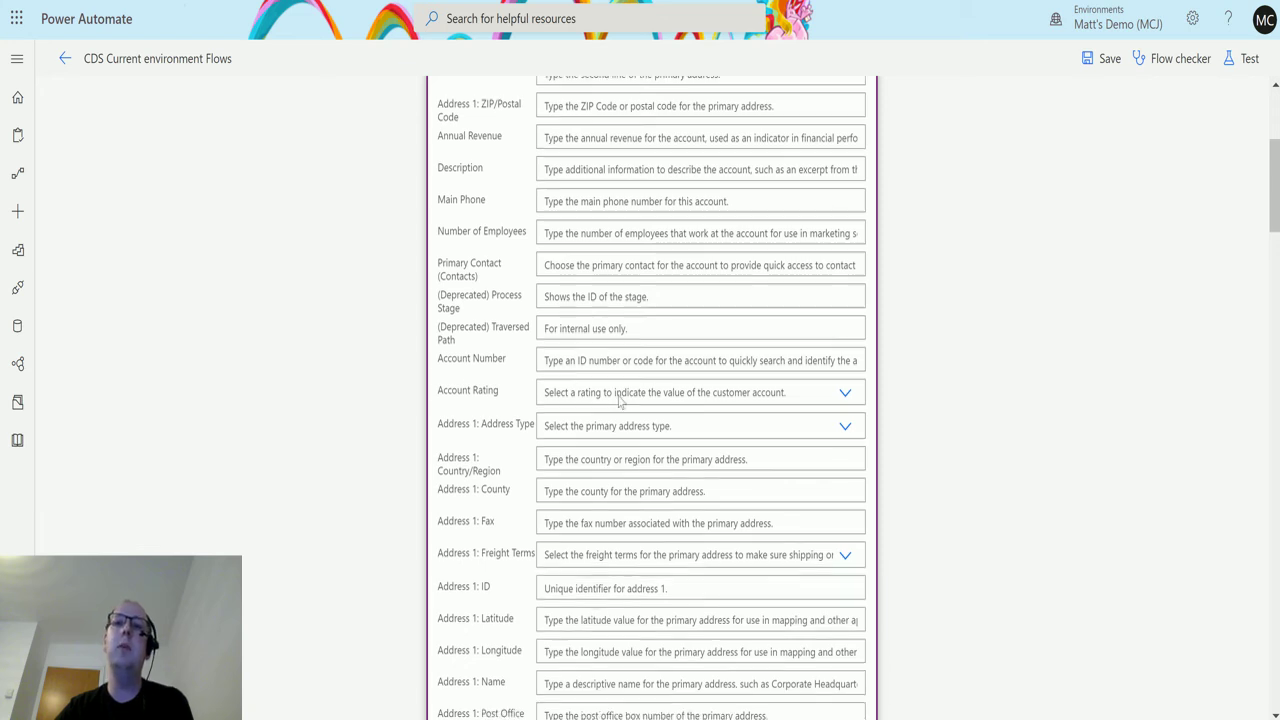
scroll(606, 300, down, 20)
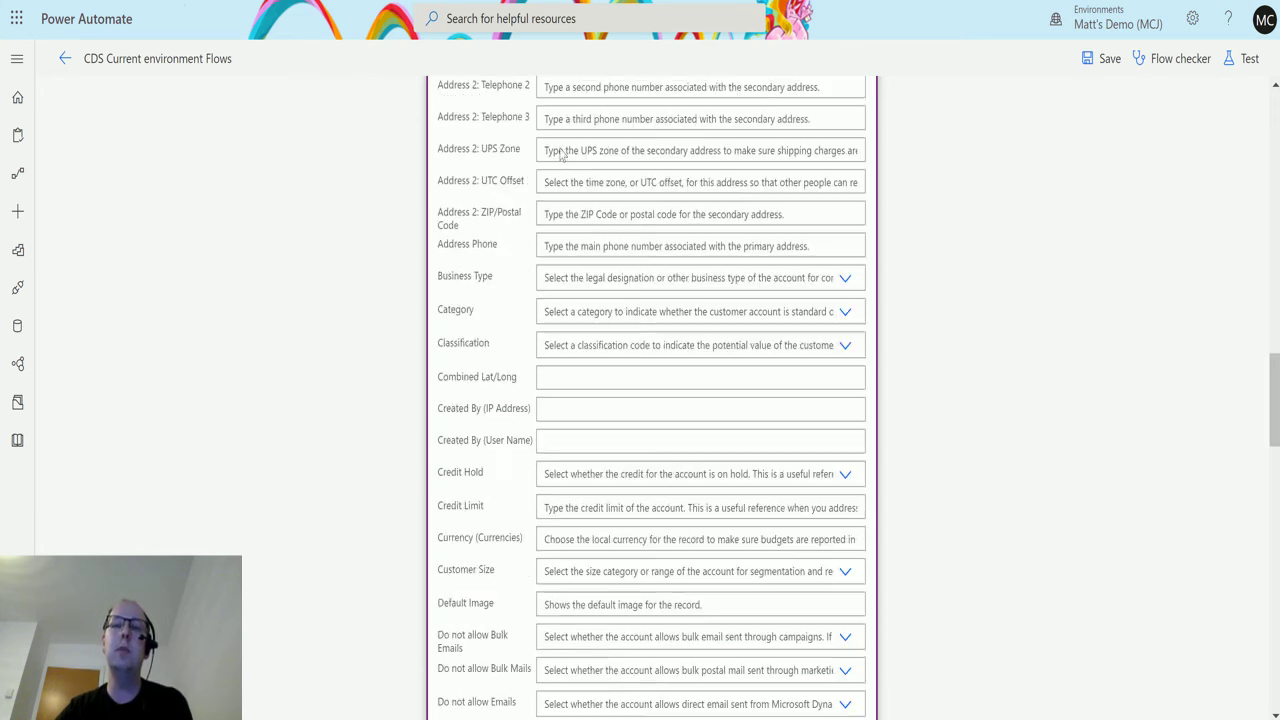
scroll(635, 355, down, 3)
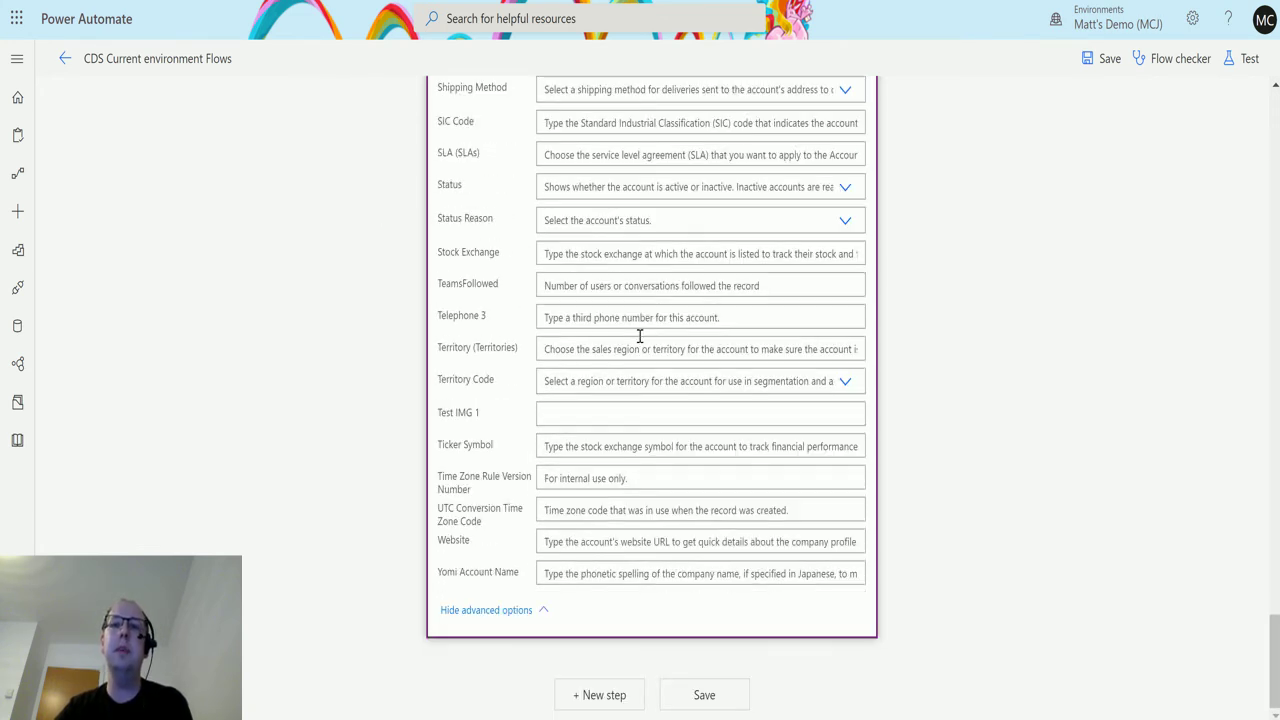
scroll(661, 369, up, 3)
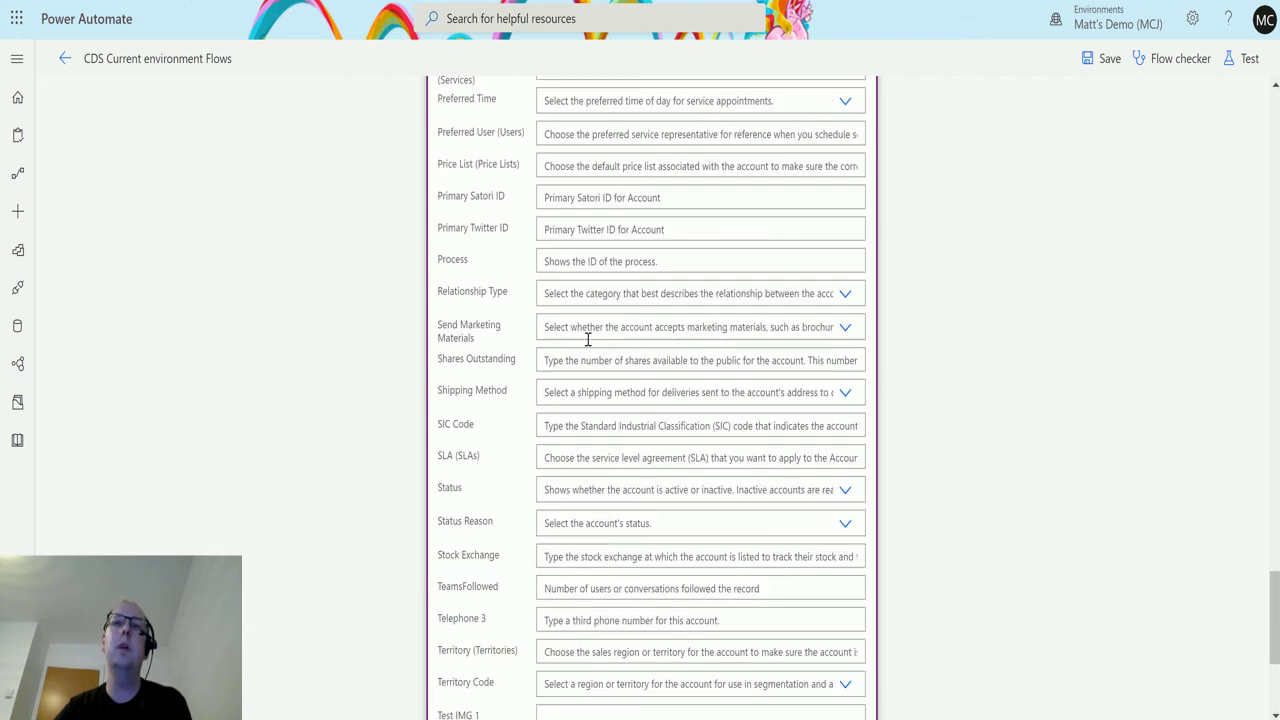
scroll(632, 270, down, 3)
scroll(655, 312, up, 10)
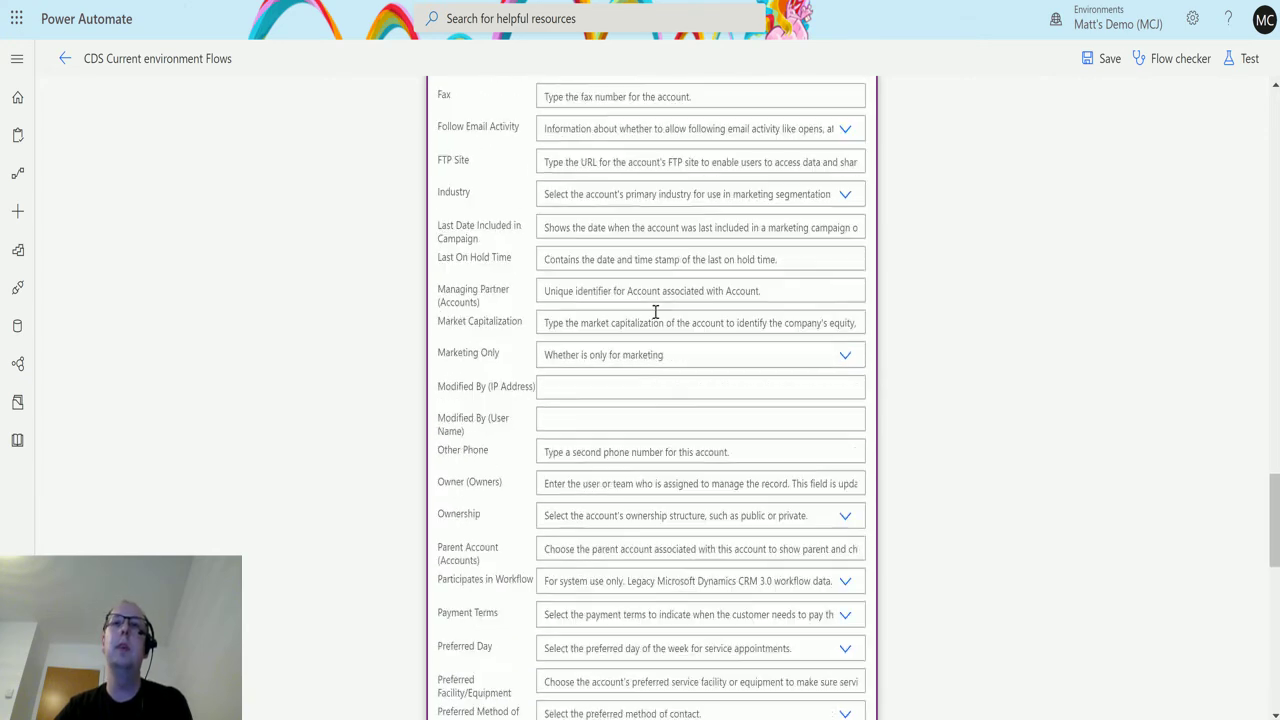
scroll(655, 312, up, 15)
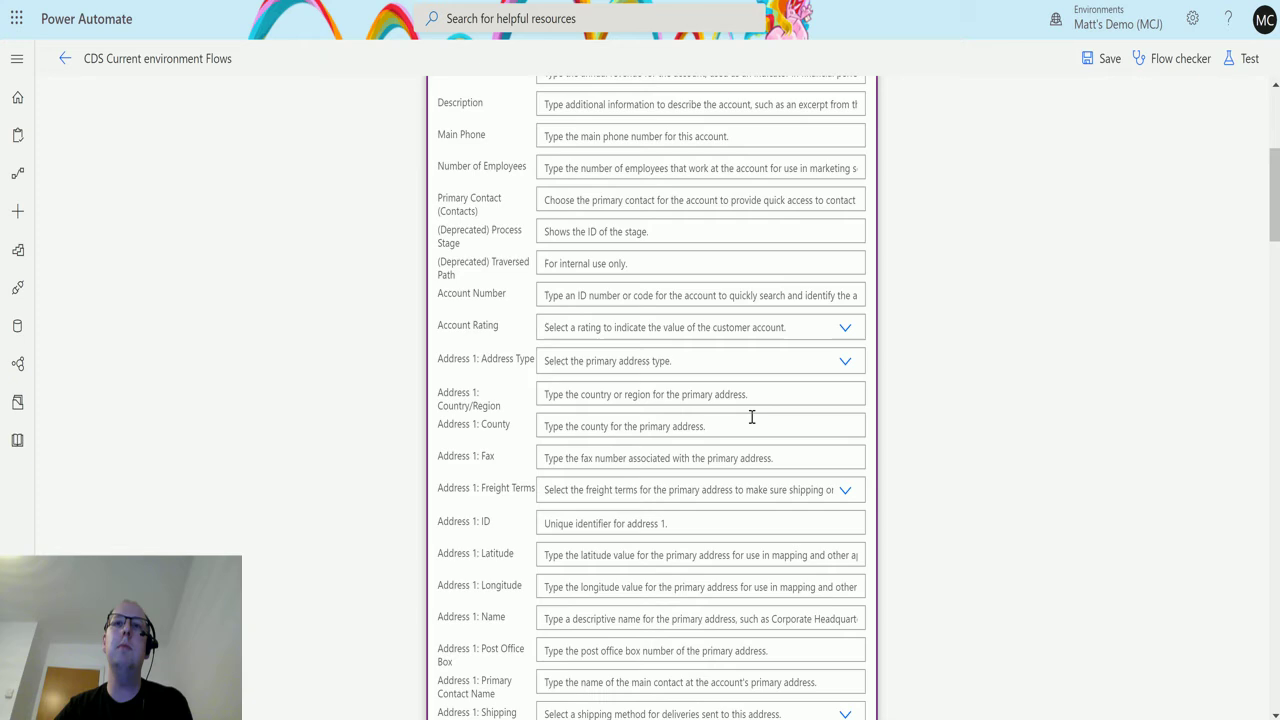
scroll(751, 416, up, 4)
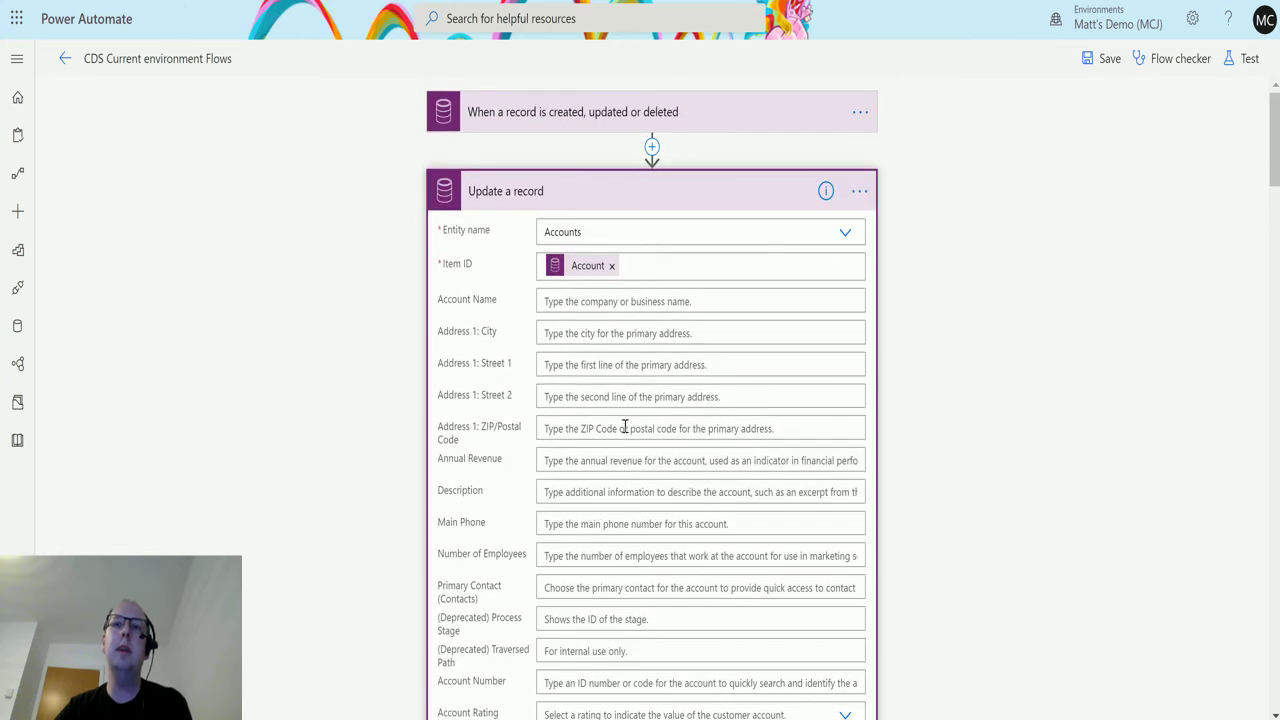
Fill in the Account Number field of the update action with a date-style value.
scroll(624, 427, down, 1)
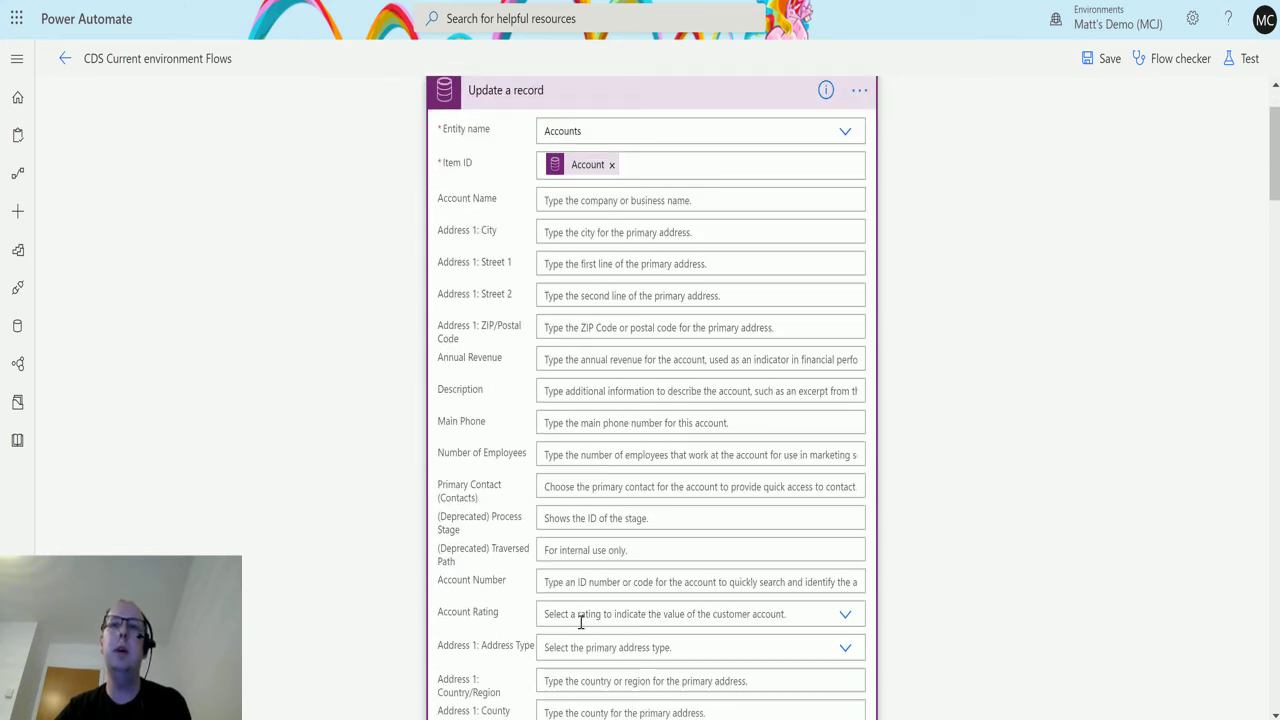
scroll(580, 622, down, 1)
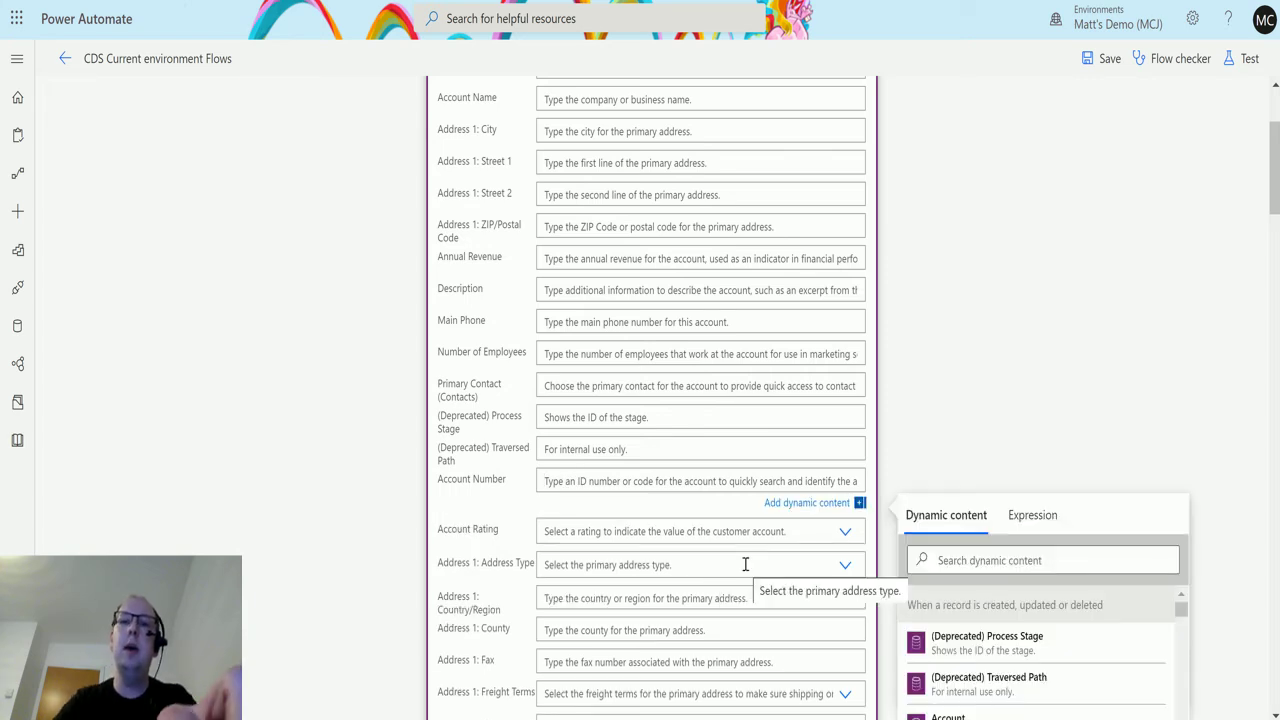
text(20)
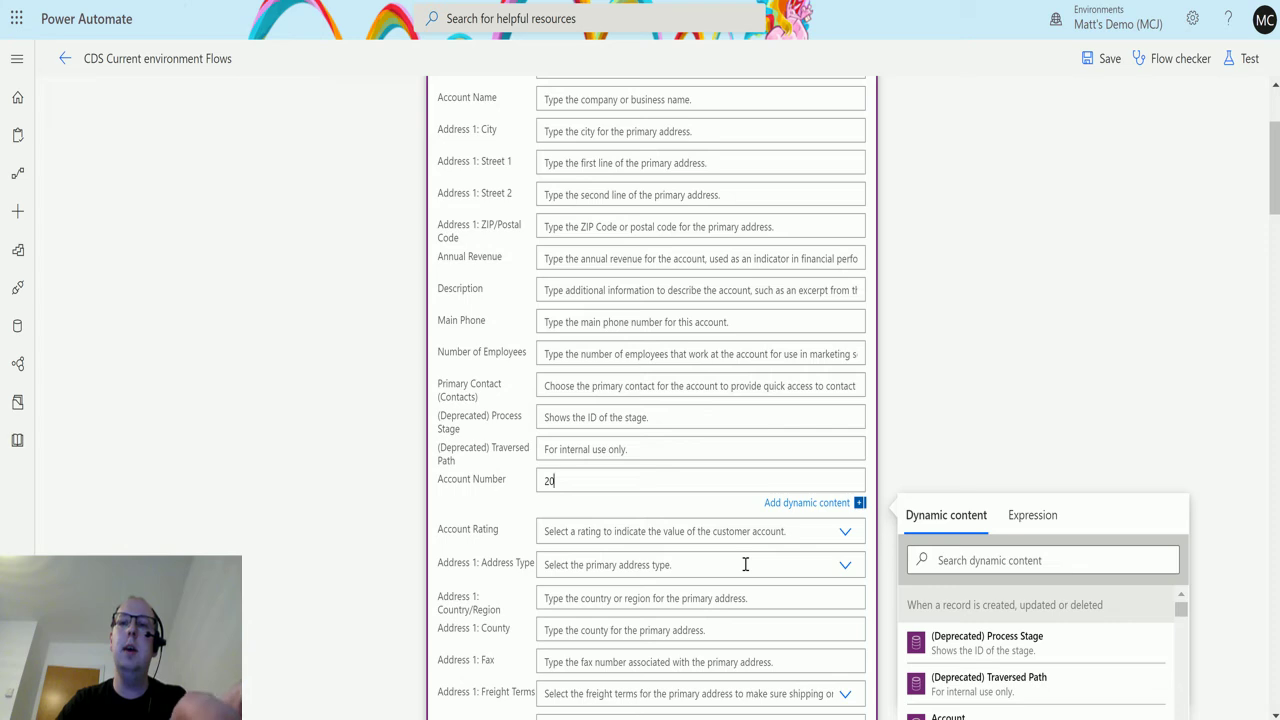
text(1)
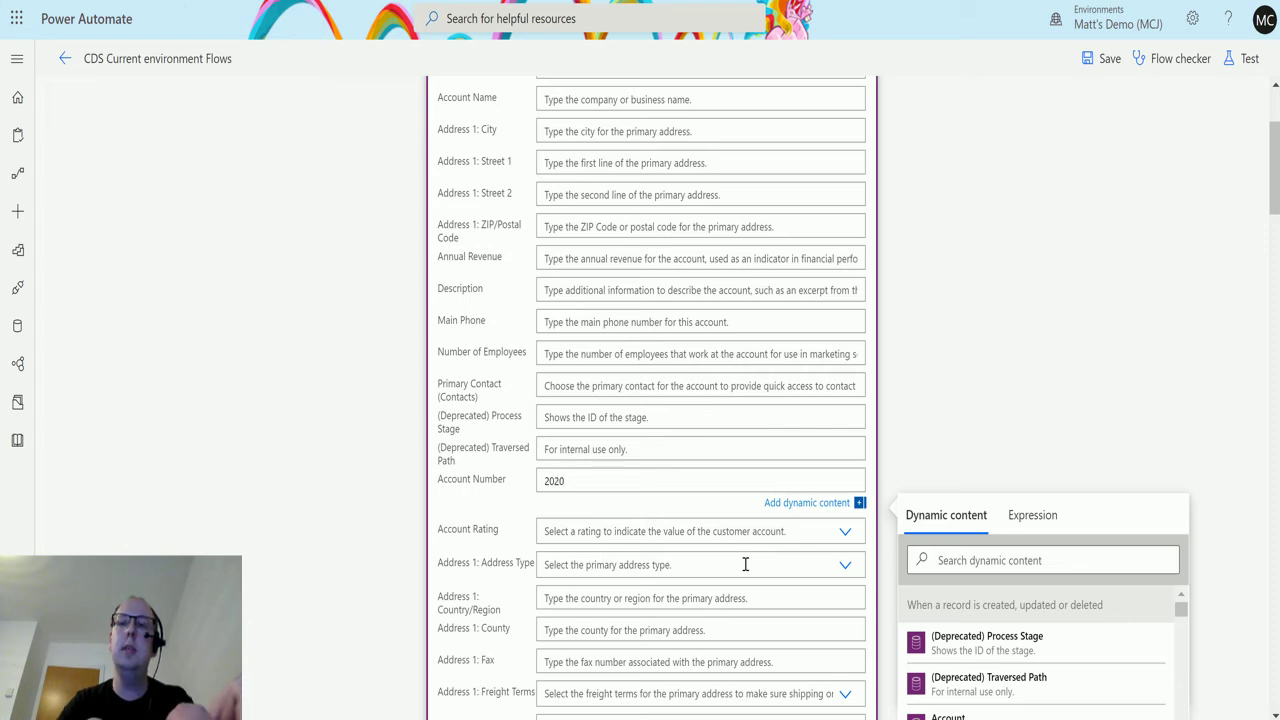
text(0-0)
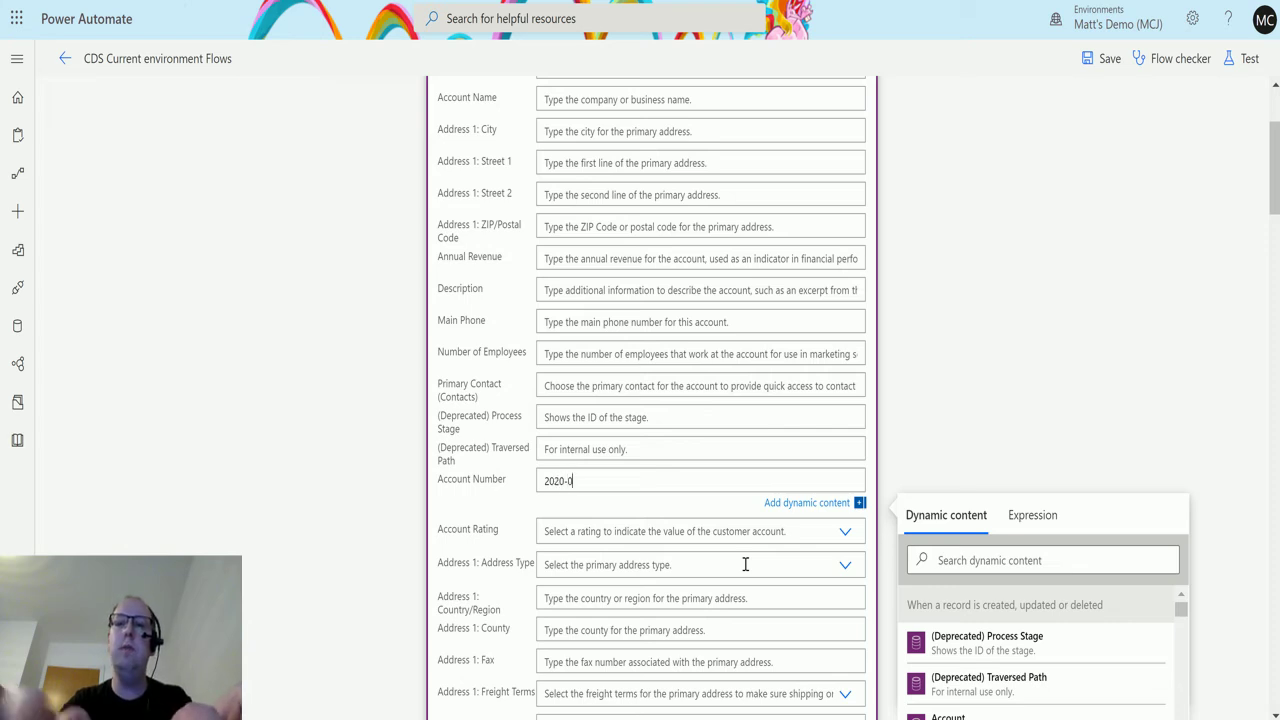
text(4-)
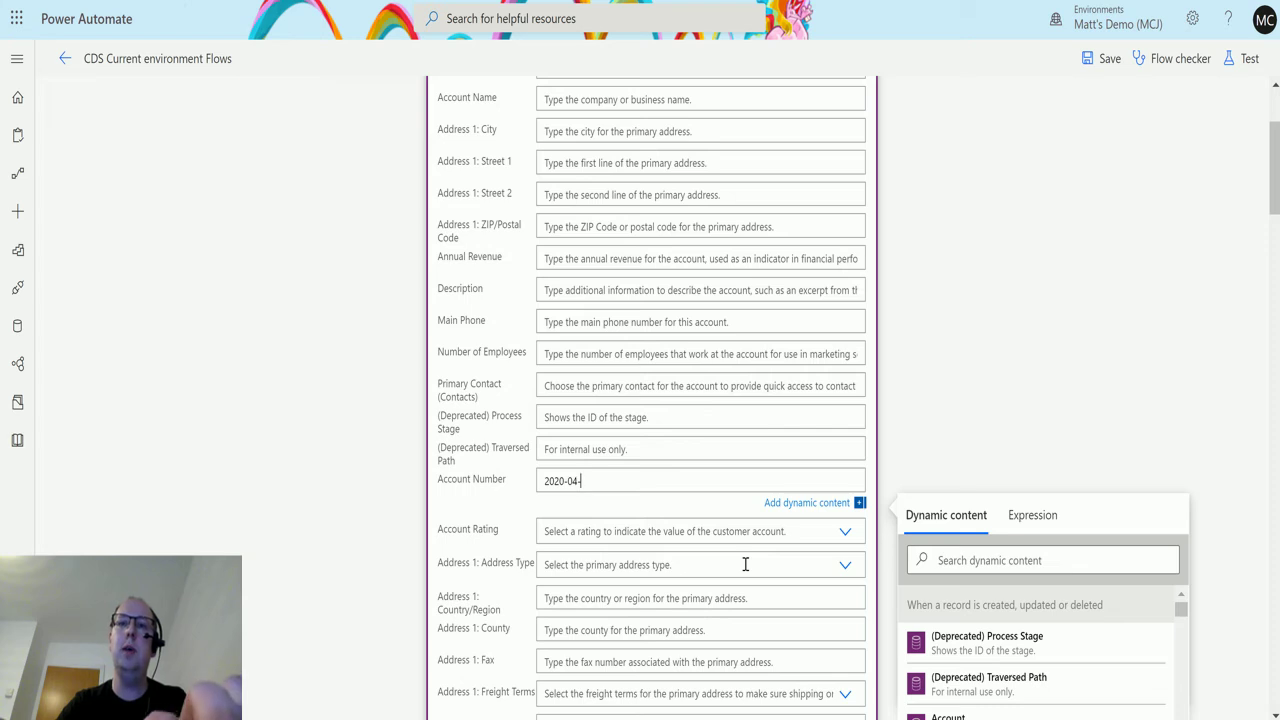
text(15)
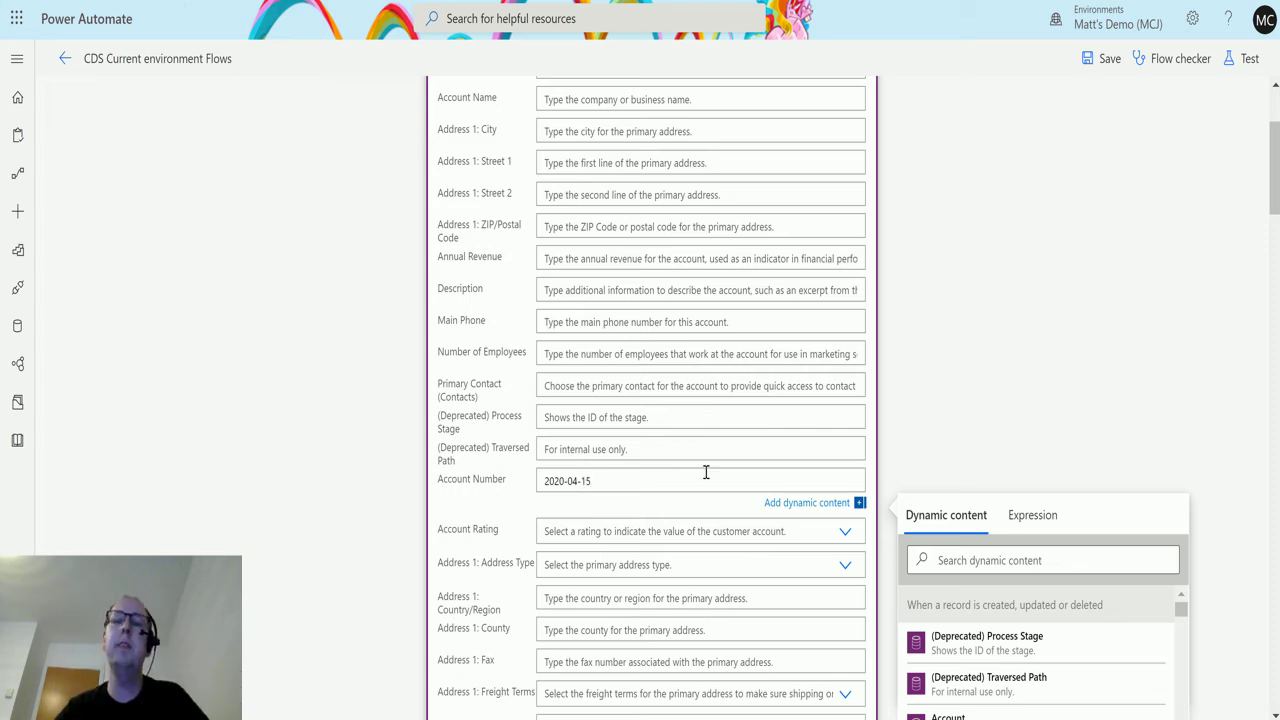
scroll(940, 360, up, 2)
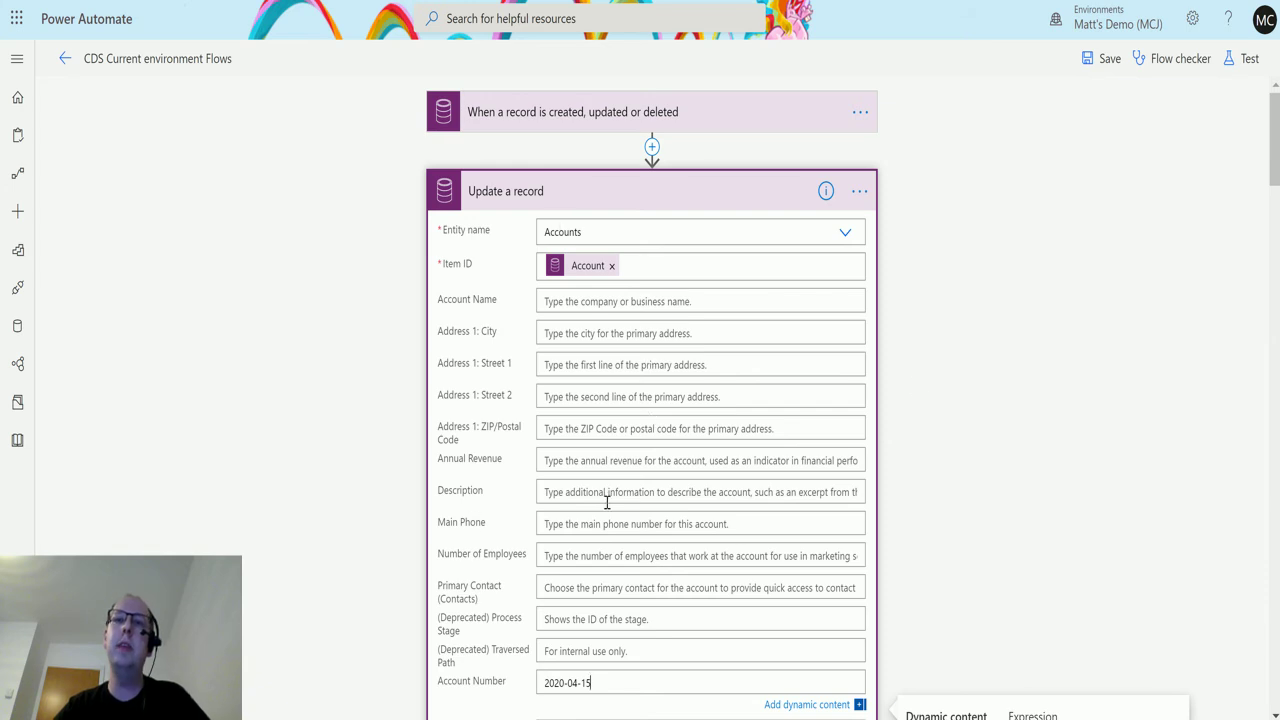
scroll(421, 655, down, 1)
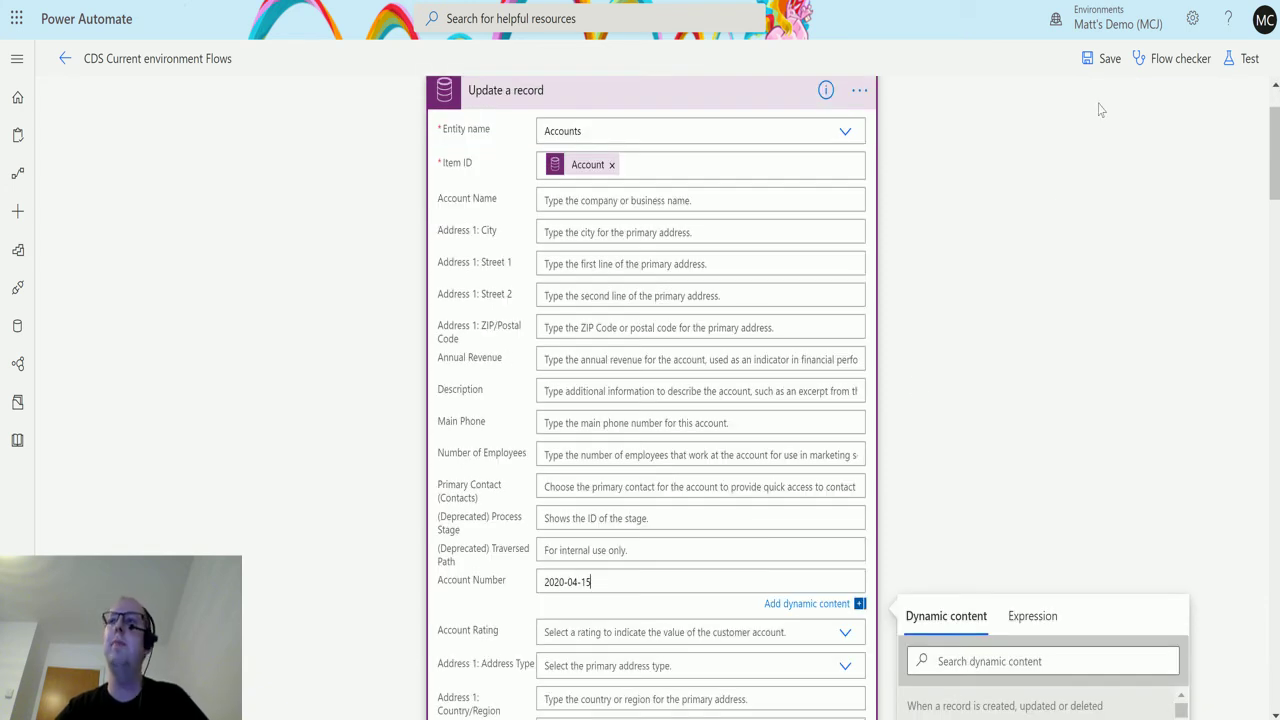
Save the flow and start a test with the option to perform the trigger action yourself.
click(1247, 58)
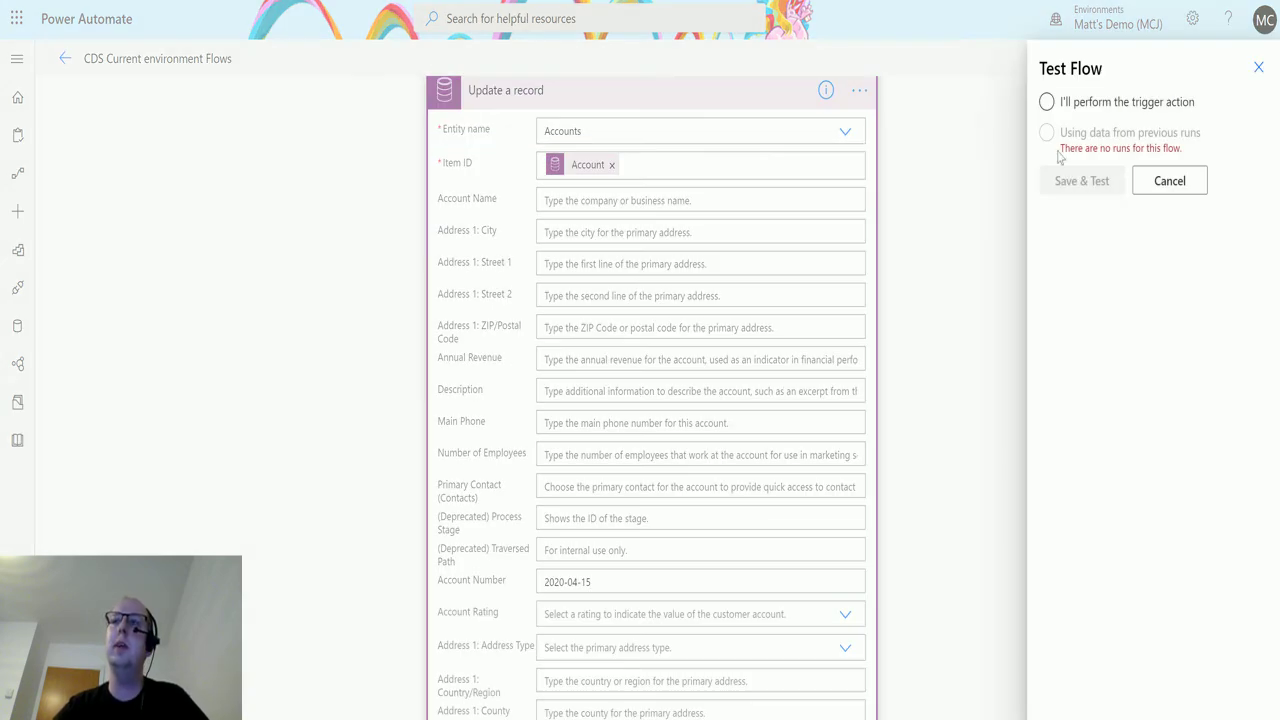
click(1065, 103)
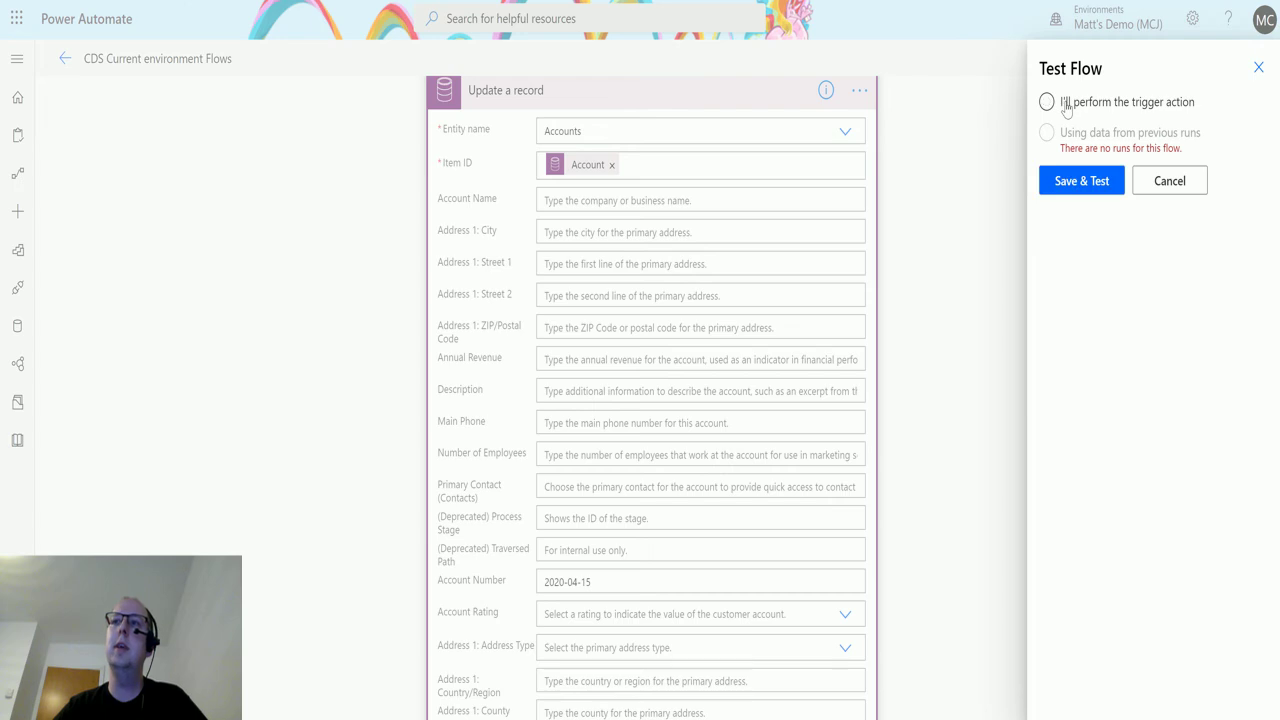
click(1083, 186)
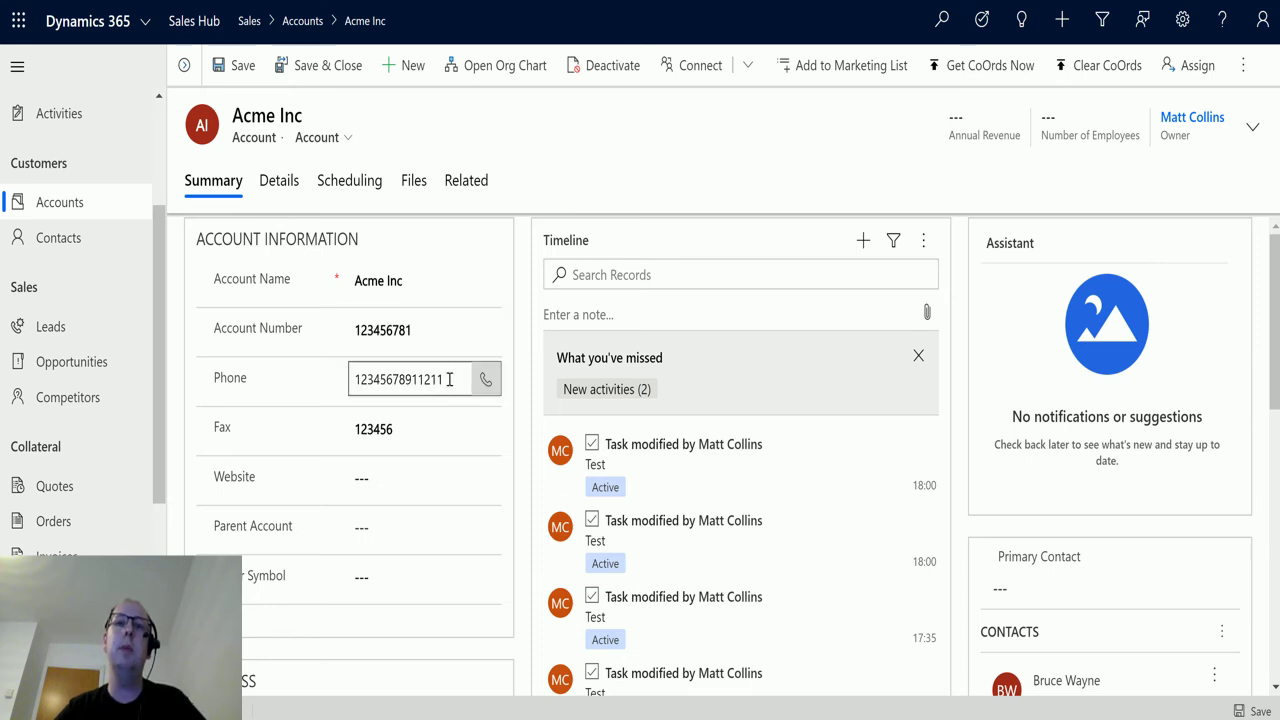
In Dynamics 365, shorten the Acme Inc account's phone number to its first five digits and save the record.
drag(462, 379, 386, 379)
key(BackSpace)
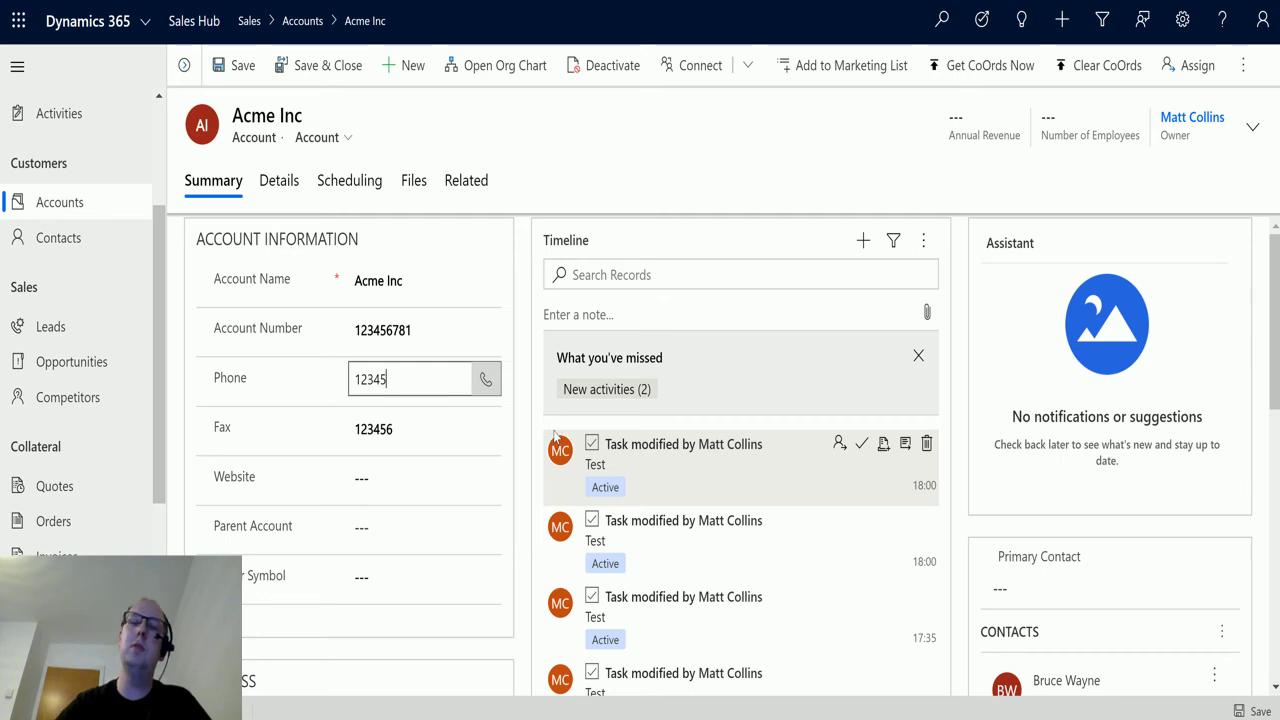
click(1258, 711)
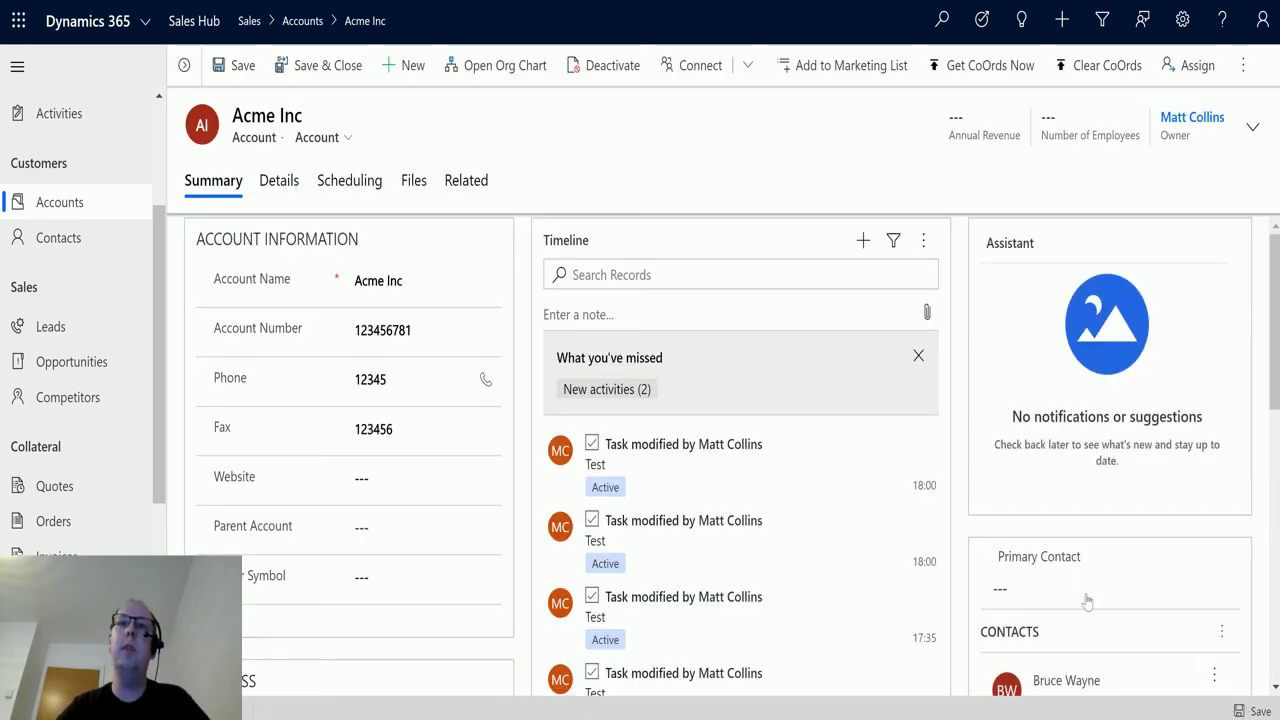
Back in Power Automate, inspect the test run's Update a record action and expand its outputs to check the Account Number value.
key(ctrl+Tab)
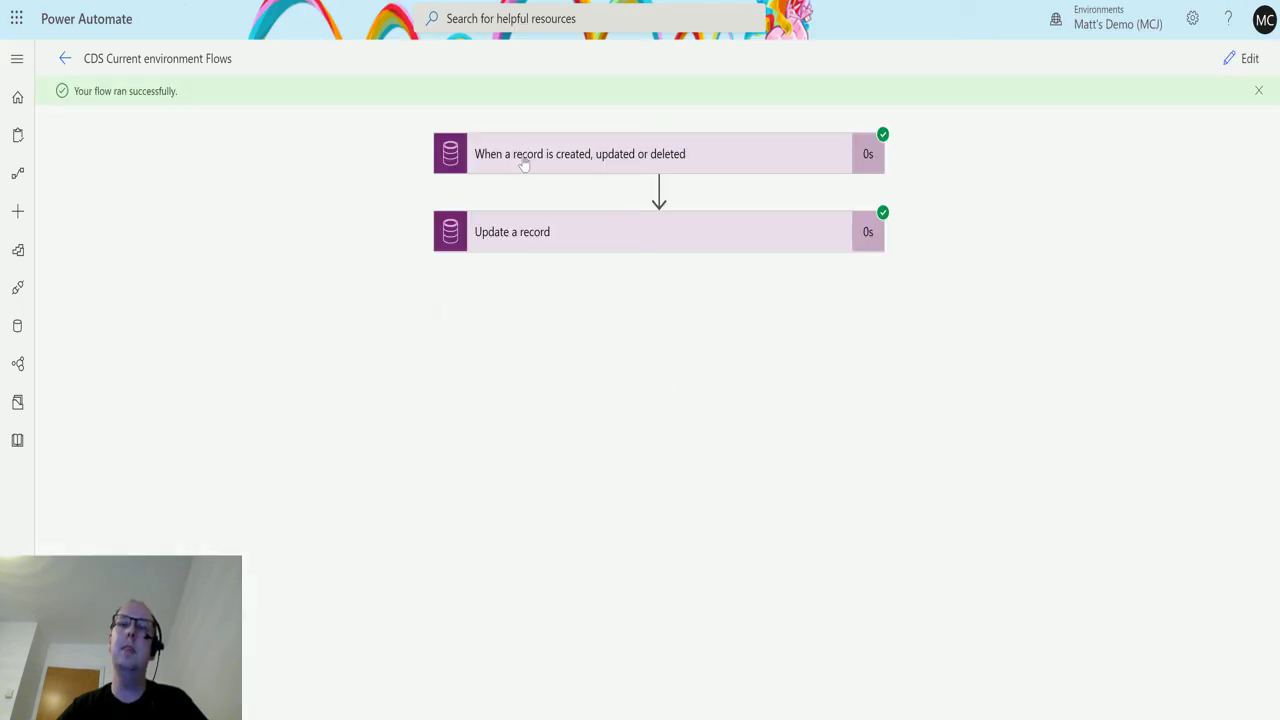
click(672, 243)
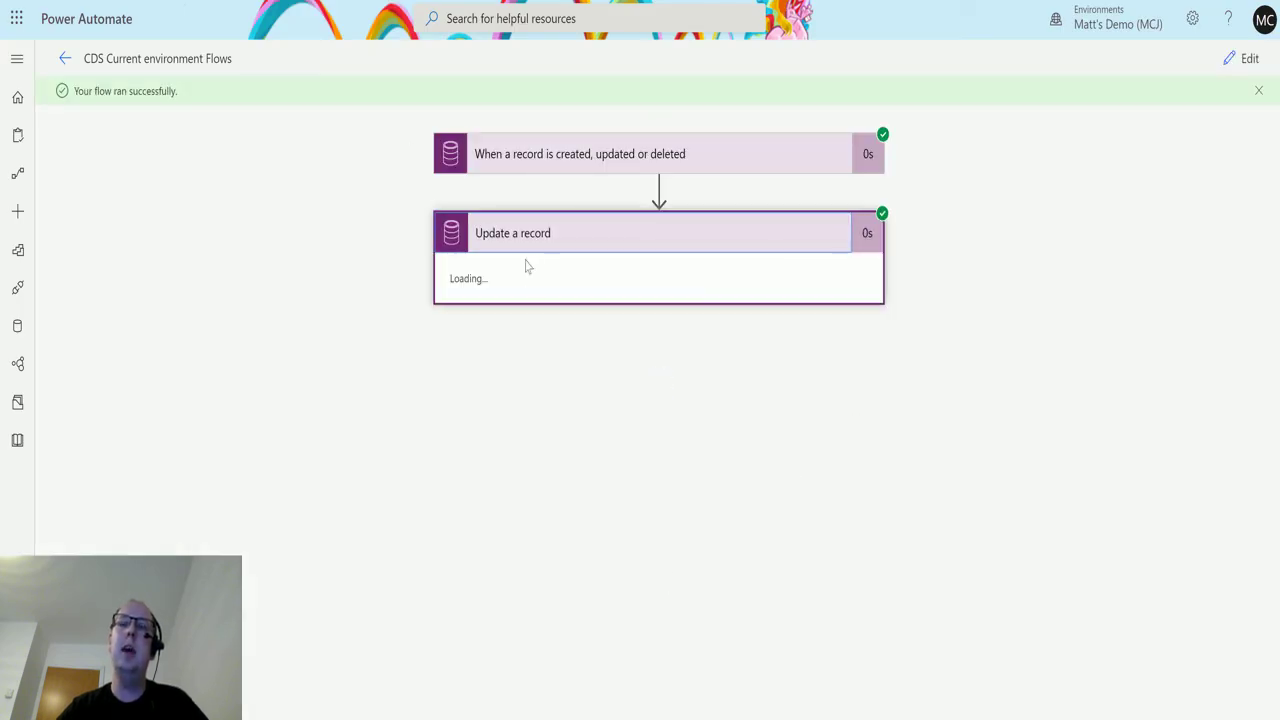
scroll(760, 280, down, 3)
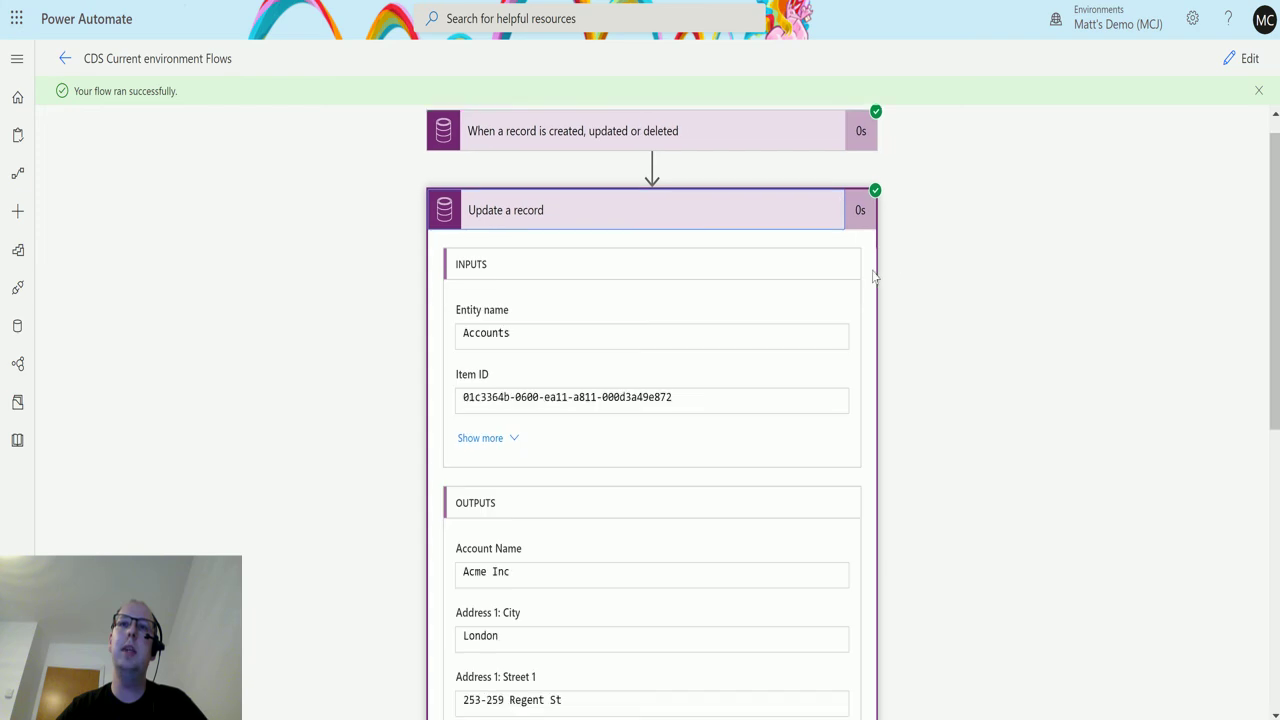
scroll(770, 305, down, 1)
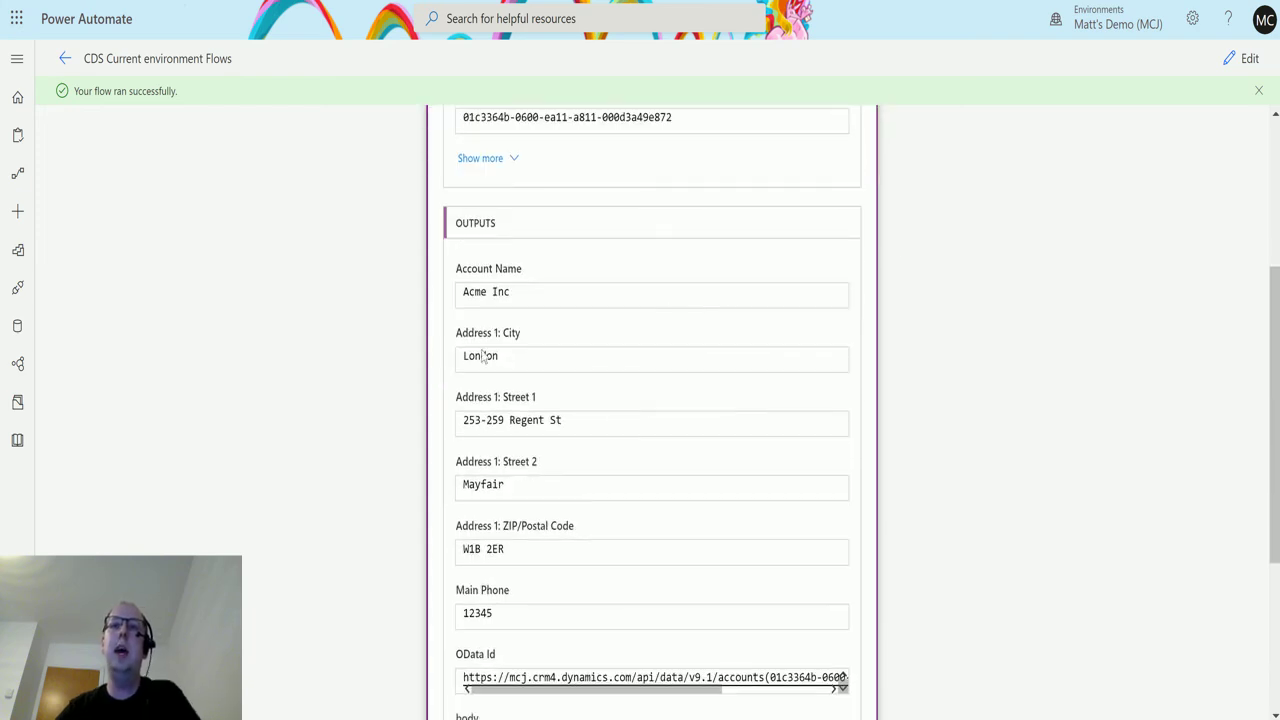
scroll(622, 428, down, 2)
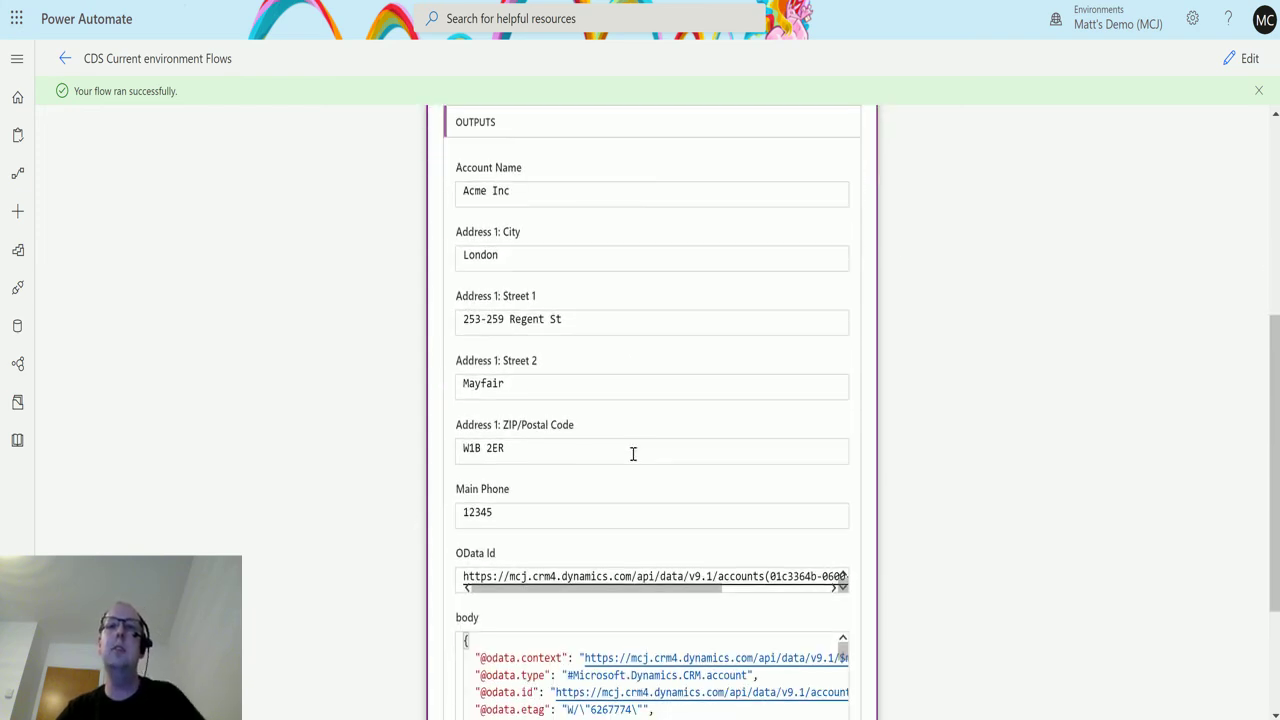
scroll(575, 392, down, 1)
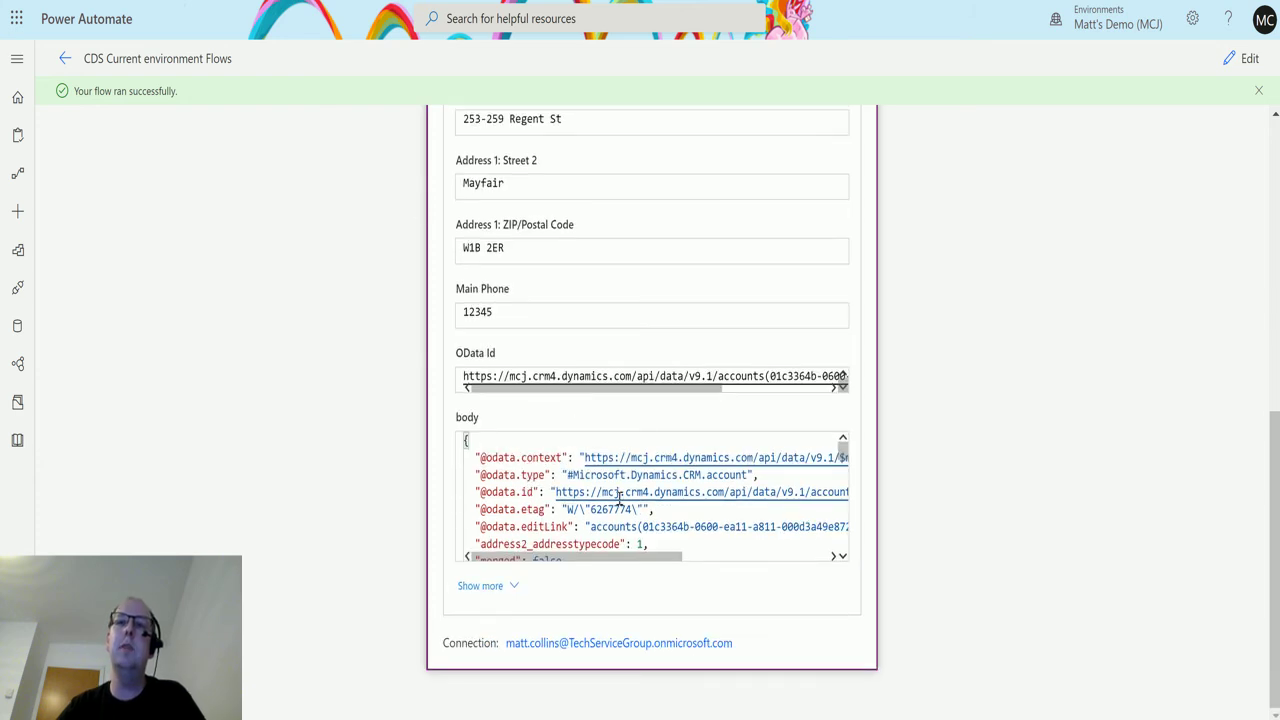
click(514, 586)
scroll(862, 576, down, 1)
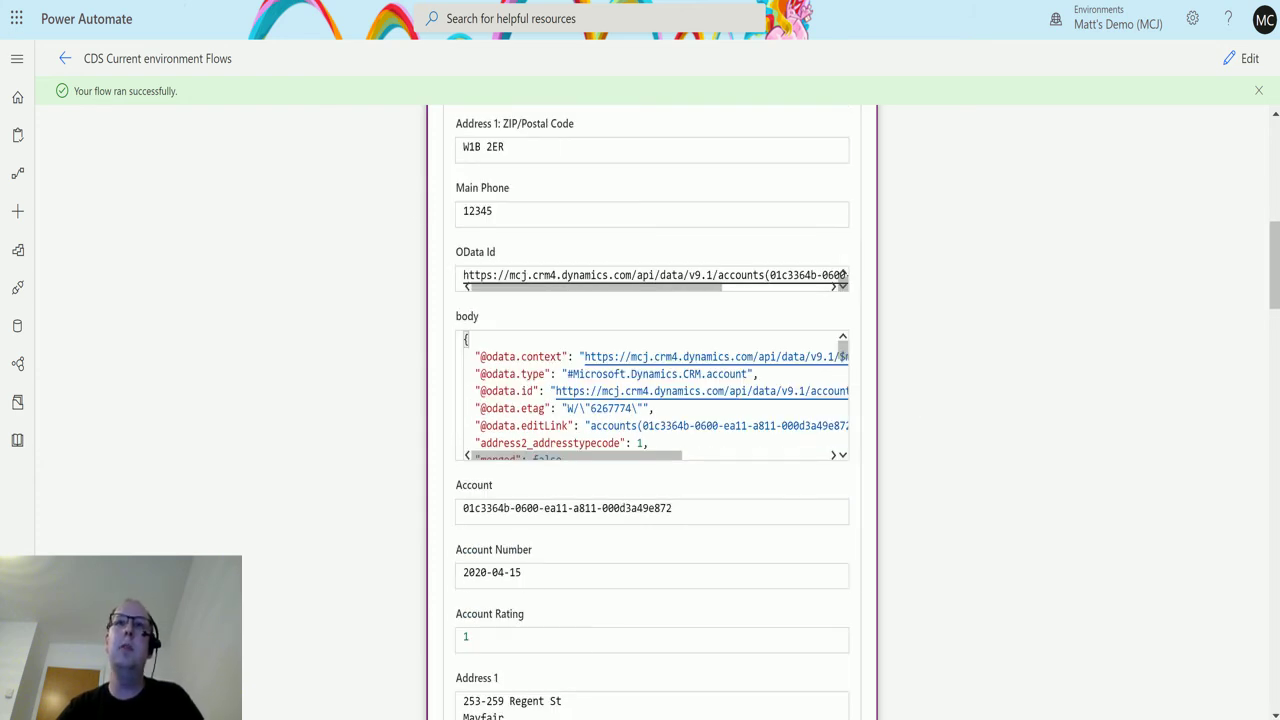
Switch to Dynamics 365 and refresh the Acme Inc account record to check its account number.
key(alt+Tab)
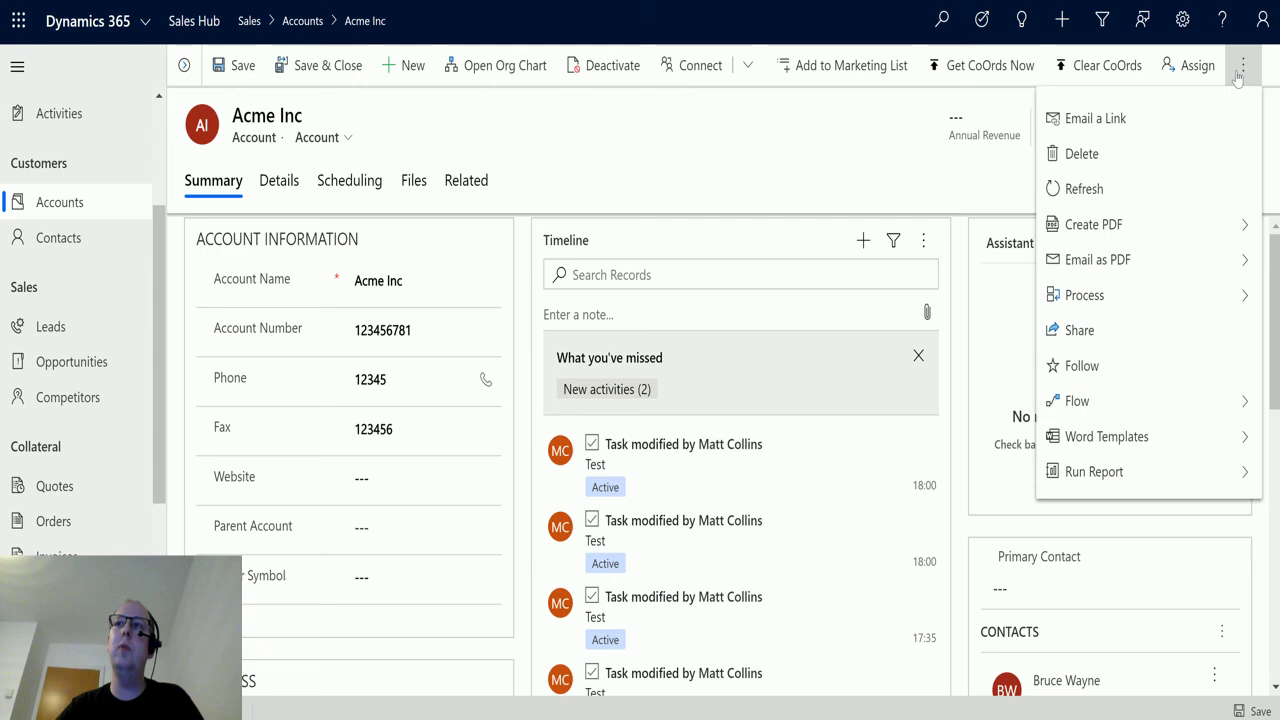
click(1109, 190)
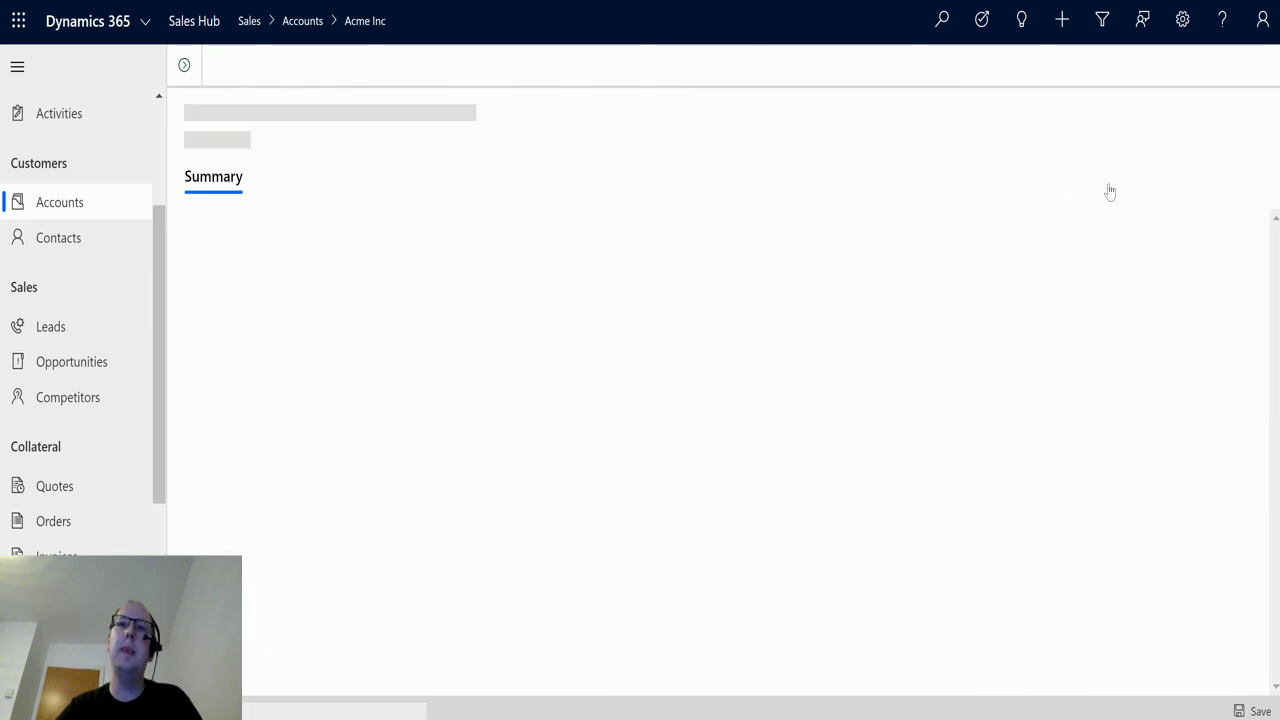